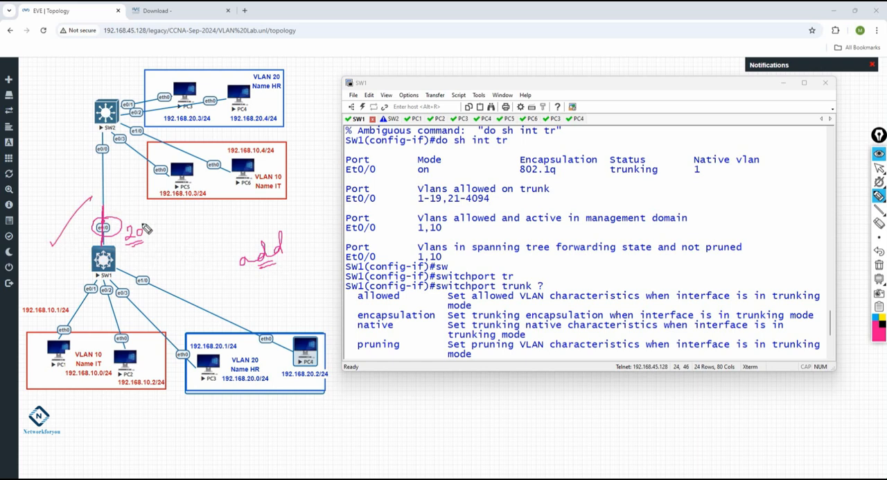
Annotate the topology by circling the handwritten 20, crossing the stroke beside the SW1–SW2 link, and underlining the word add
mouse_move(144, 222)
left_mouse_down()
mouse_move(118, 235)
mouse_move(137, 219)
left_mouse_up()
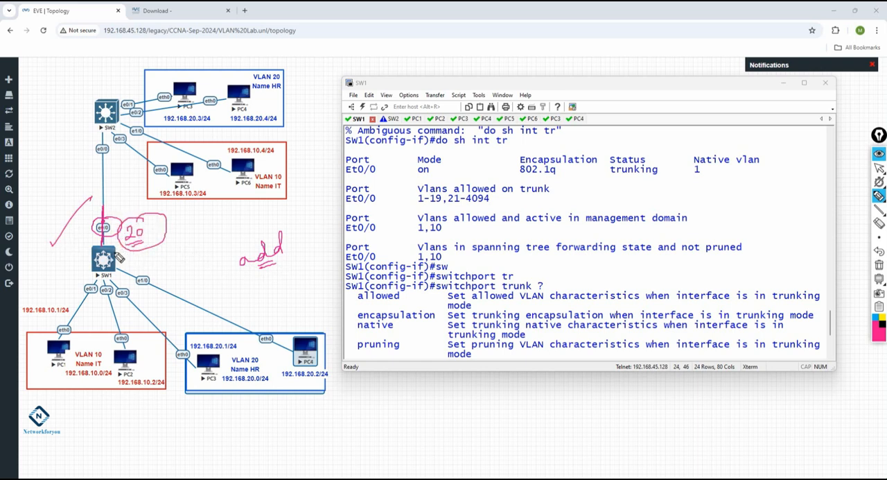
left_click_drag(54, 239, 68, 253)
left_click_drag(239, 282, 285, 276)
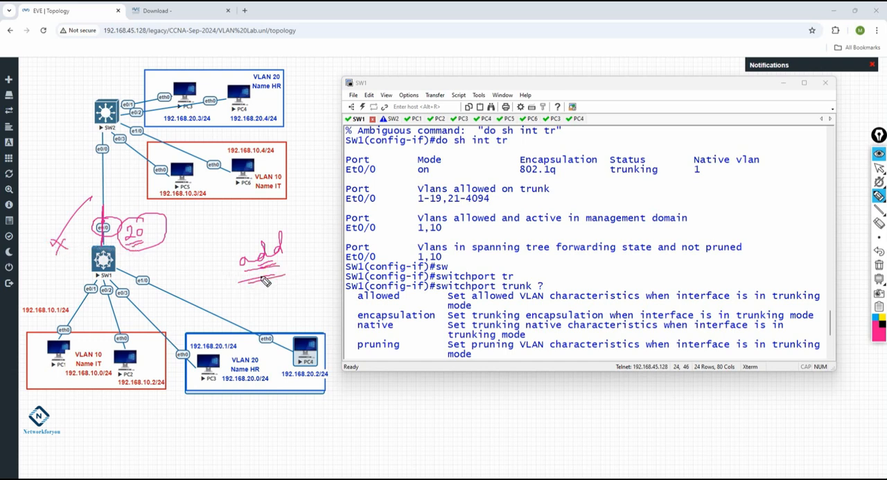
Examine the WORD and add options in the help list for switchport trunk allowed vlan on SW1
left_click(879, 168)
scroll(831, 318, "down", 5)
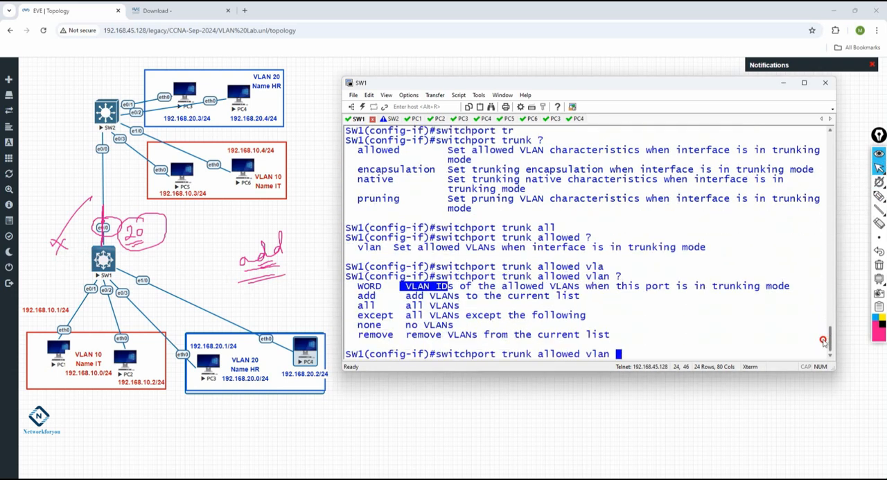
left_click_drag(376, 297, 357, 297)
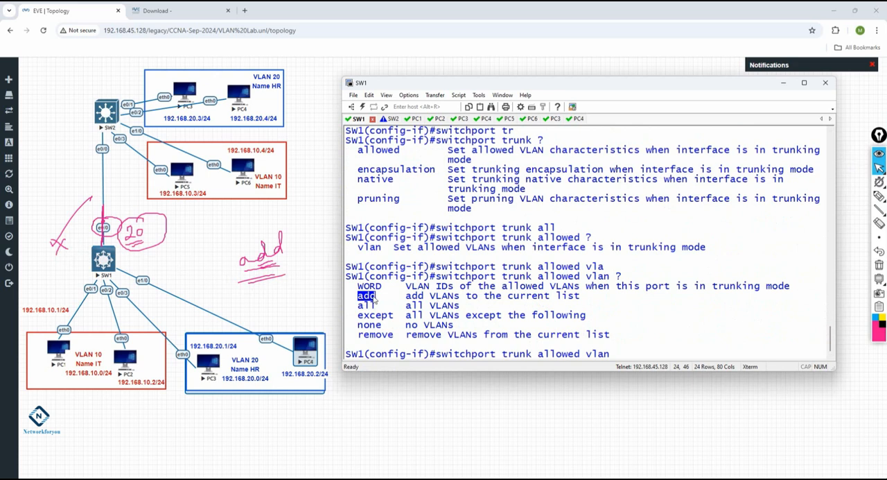
left_click(375, 297)
left_click_drag(379, 297, 361, 300)
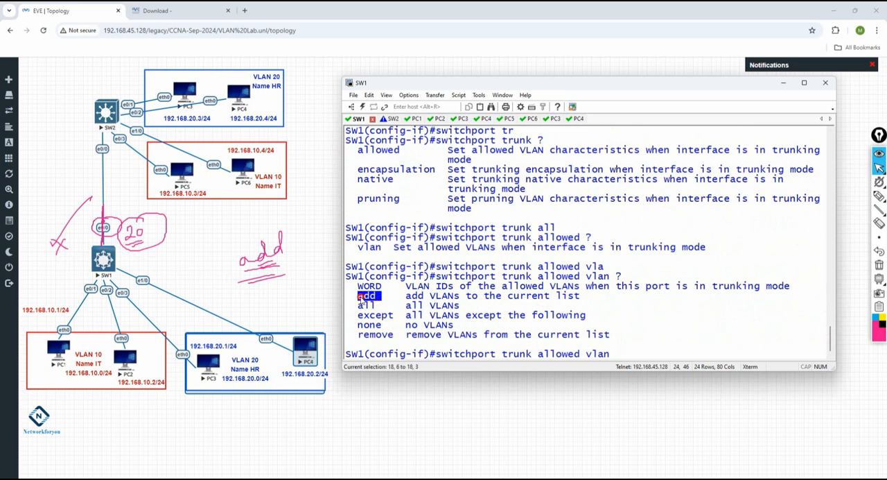
left_click(366, 301)
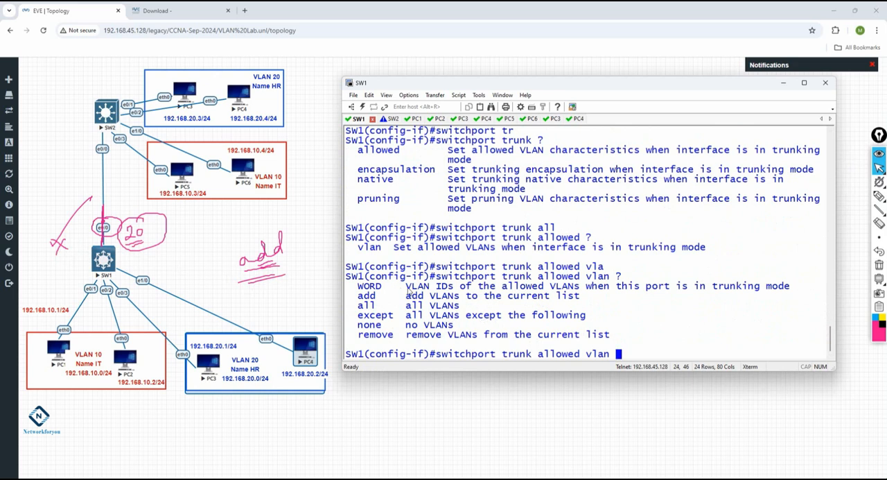
left_click_drag(405, 286, 456, 289)
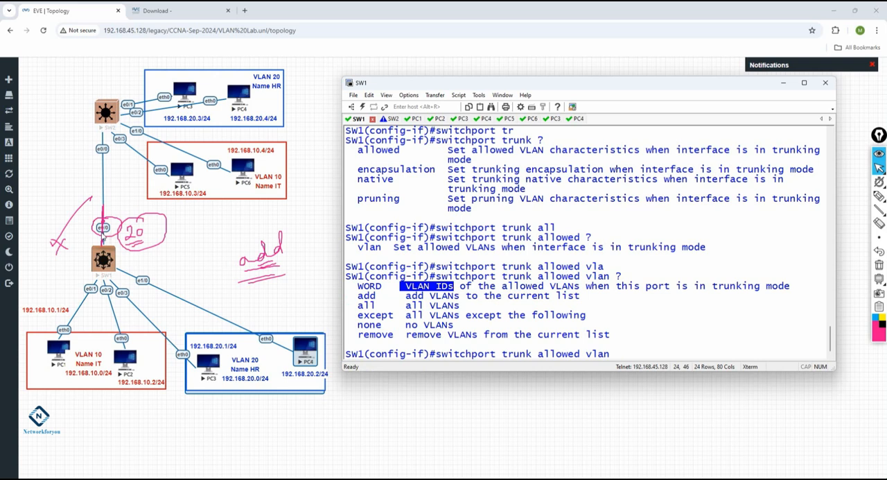
mouse_move(379, 295)
left_mouse_down()
mouse_move(357, 295)
mouse_move(377, 299)
mouse_move(387, 286)
left_mouse_up()
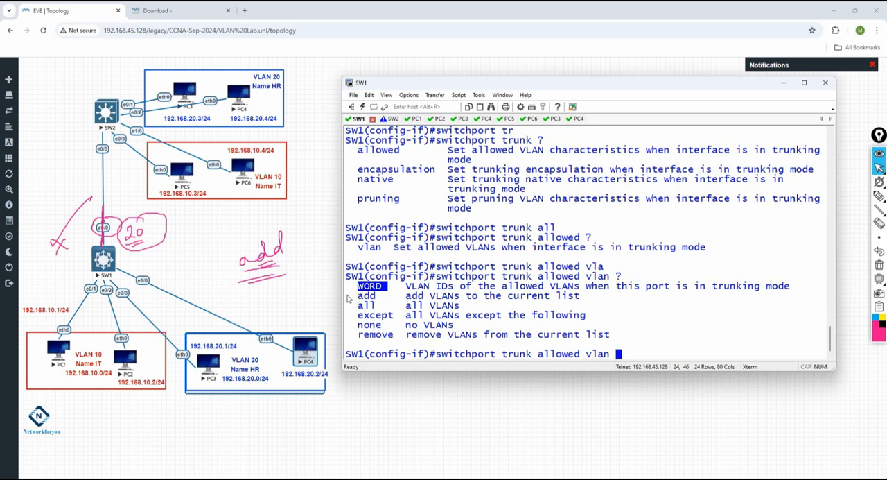
left_click(378, 296)
double_click(377, 296)
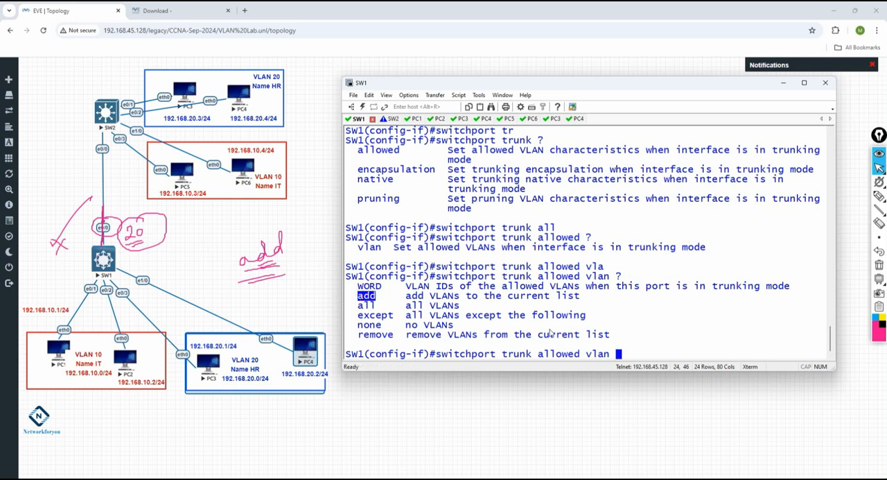
Add VLAN 20 to the SW1 trunk's allowed list with switchport trunk allowed vlan add 20, querying the command help along the way
type("add ?")
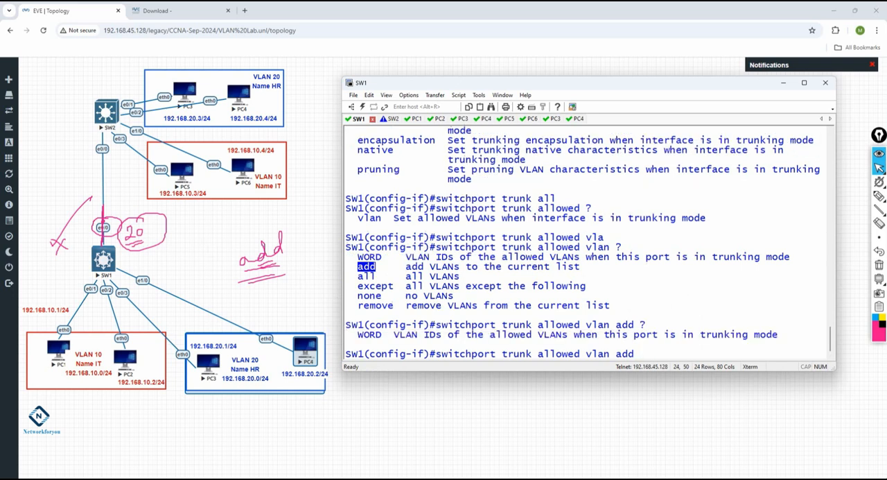
left_click_drag(394, 334, 447, 339)
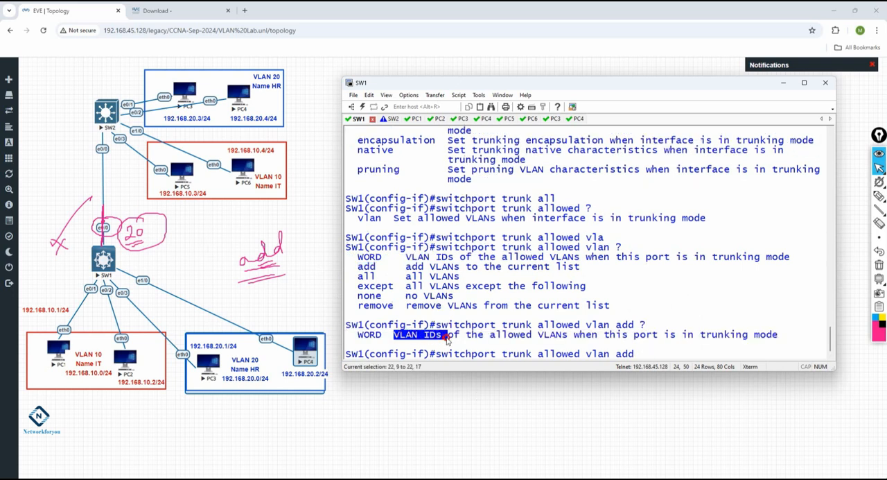
type("20 ?")
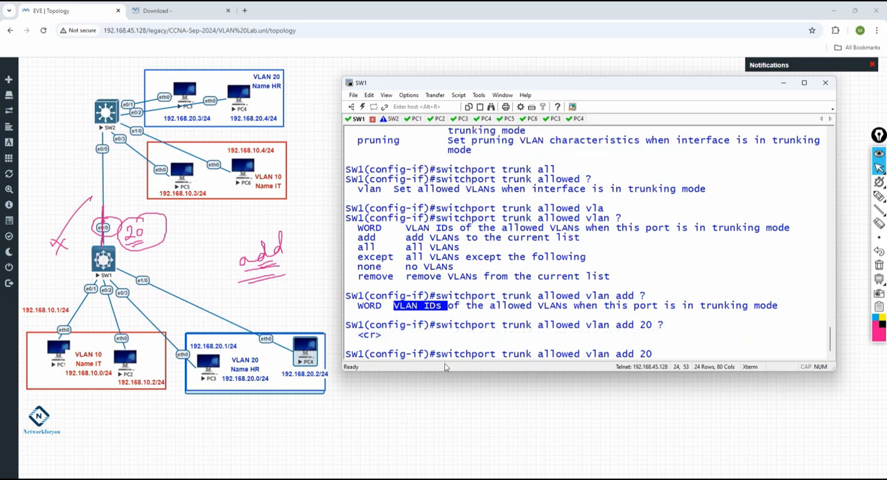
key("Return")
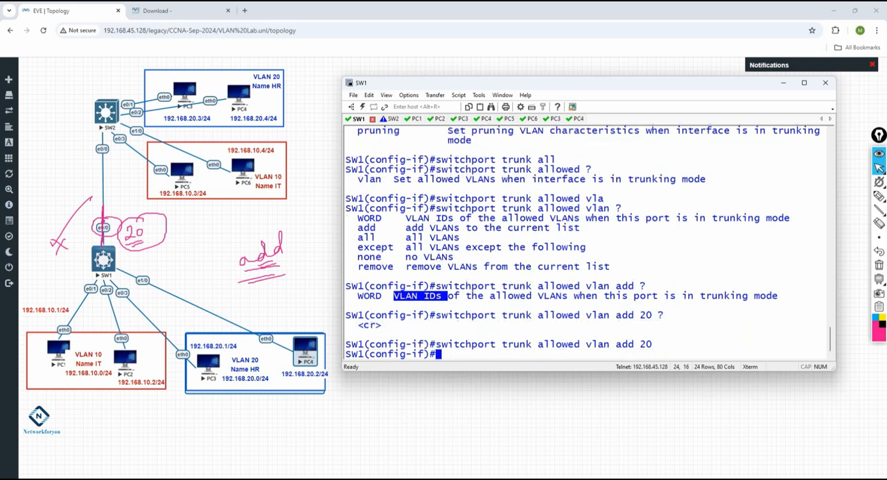
Run do sh int tr on SW1 and check the allowed and active VLANs on the trunk
type("do sh int tr")
key("Return")
key("Up")
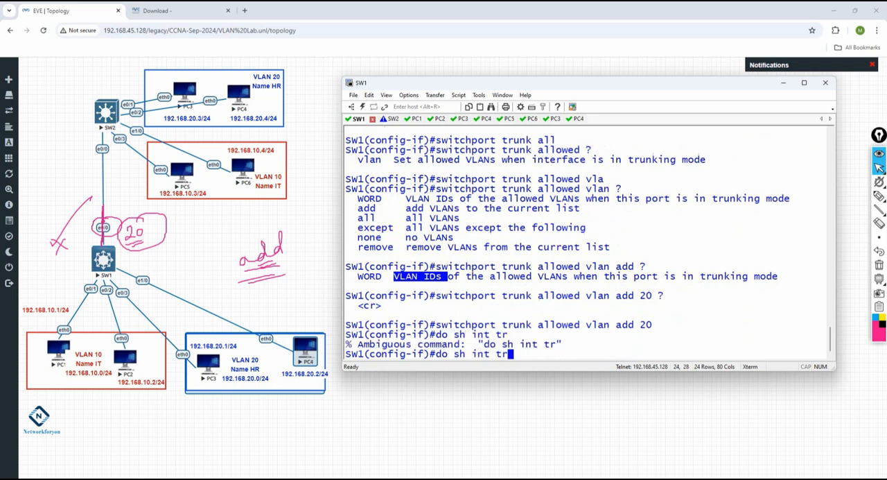
key("Return")
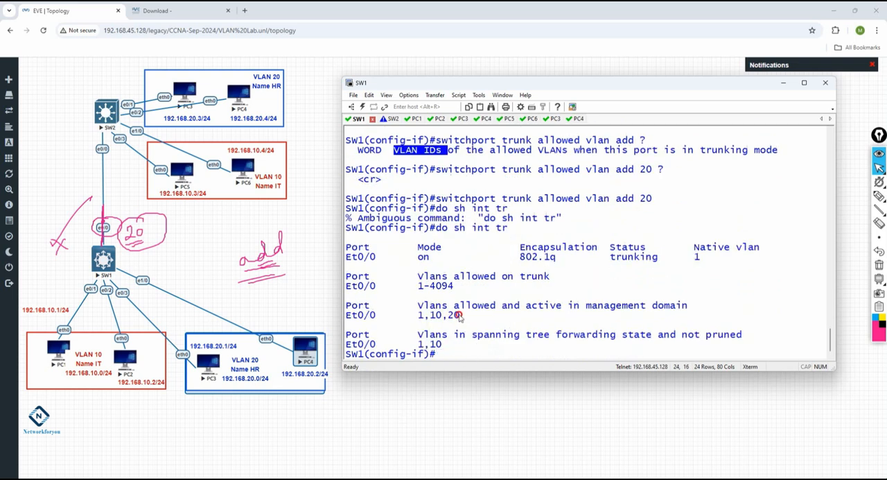
left_click_drag(460, 315, 442, 315)
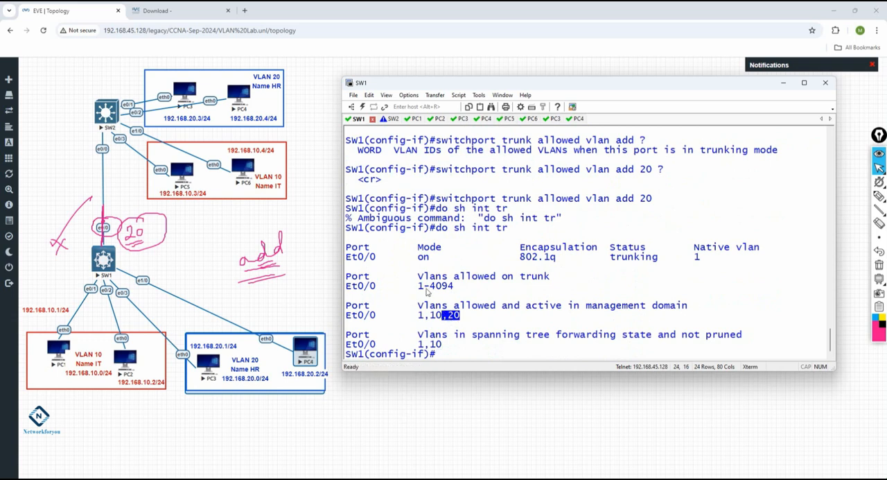
left_click_drag(455, 286, 431, 288)
Review the WORD, add, all, except and none options in the earlier allowed VLAN help list
scroll(437, 250, "up", 4)
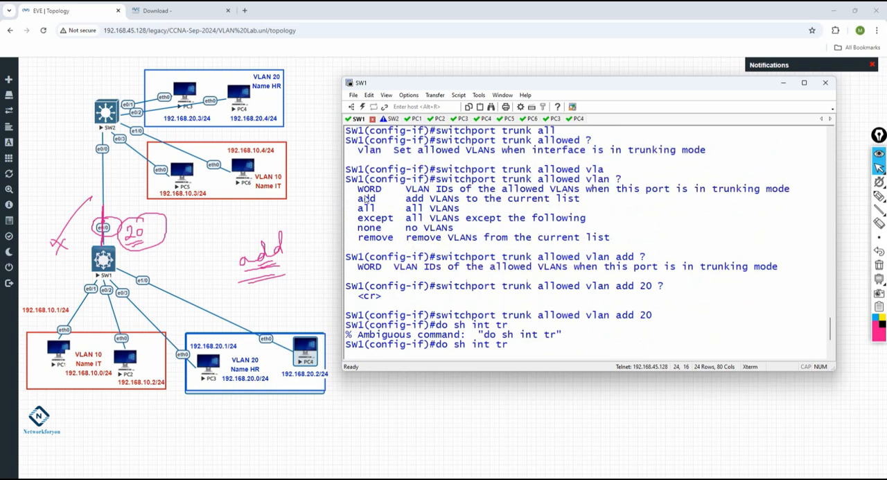
left_click_drag(387, 189, 352, 190)
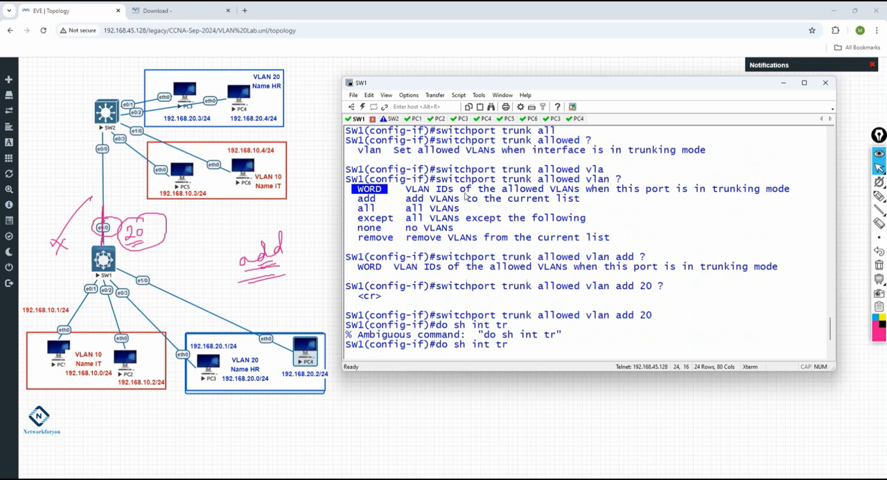
double_click(367, 198)
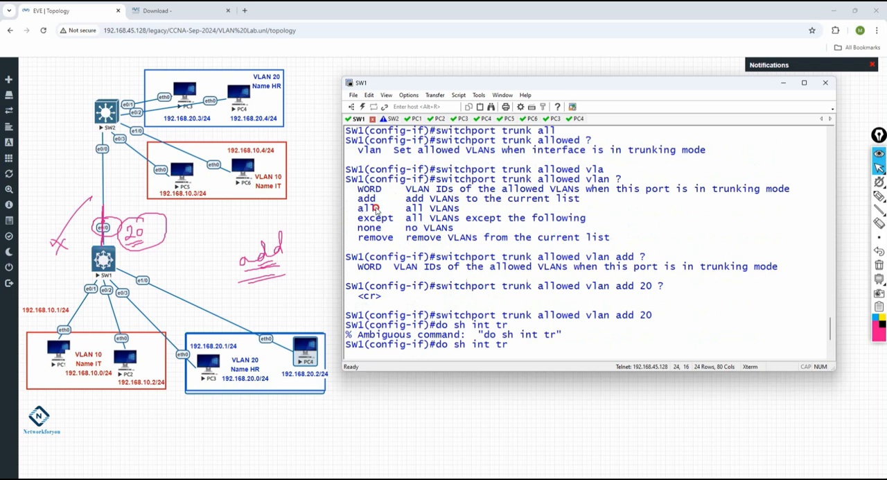
double_click(366, 208)
left_click_drag(379, 209, 358, 224)
left_click(393, 221)
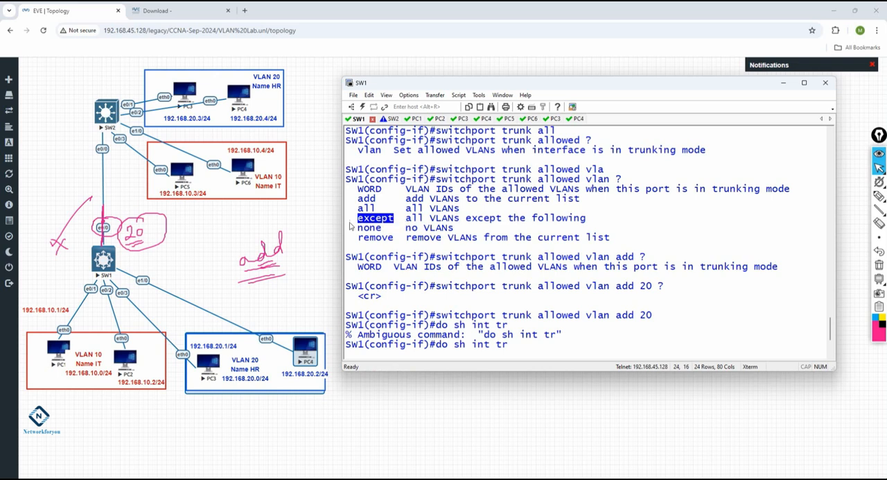
left_click_drag(390, 230, 359, 233)
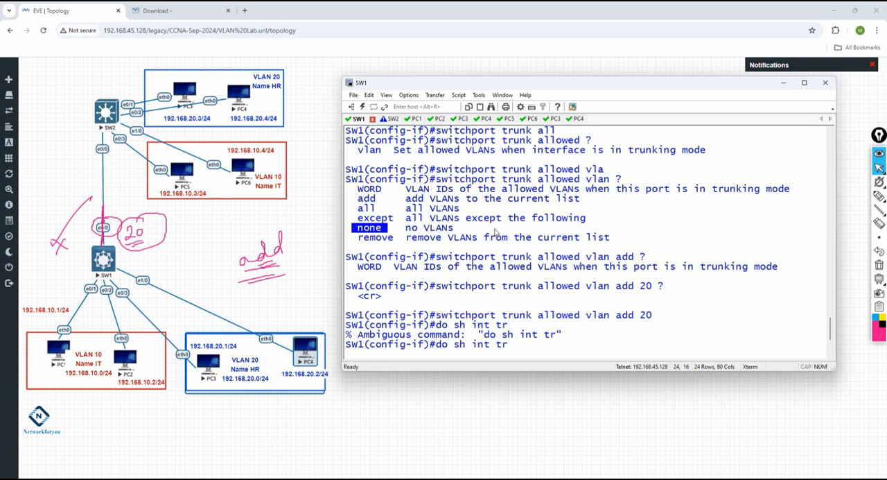
Rerun do sh int tr on SW1 and examine the allowed, active and forwarding VLANs in the previous trunk output
key("Return")
key("Up")
key("Return")
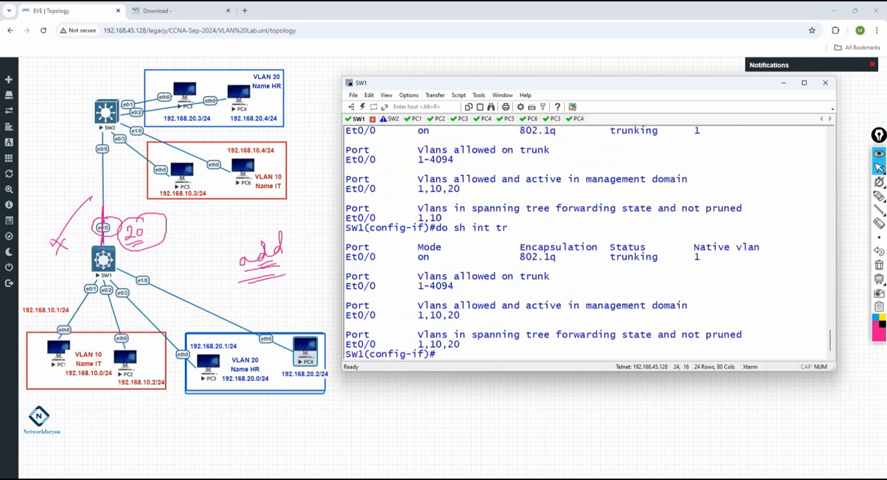
left_click_drag(444, 217, 415, 219)
scroll(426, 215, "up", 3)
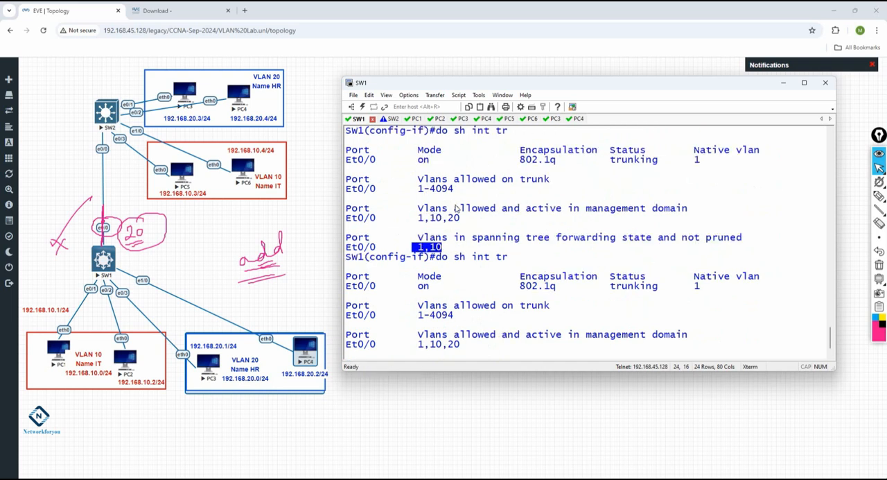
left_click_drag(435, 189, 509, 189)
left_click_drag(418, 248, 459, 249)
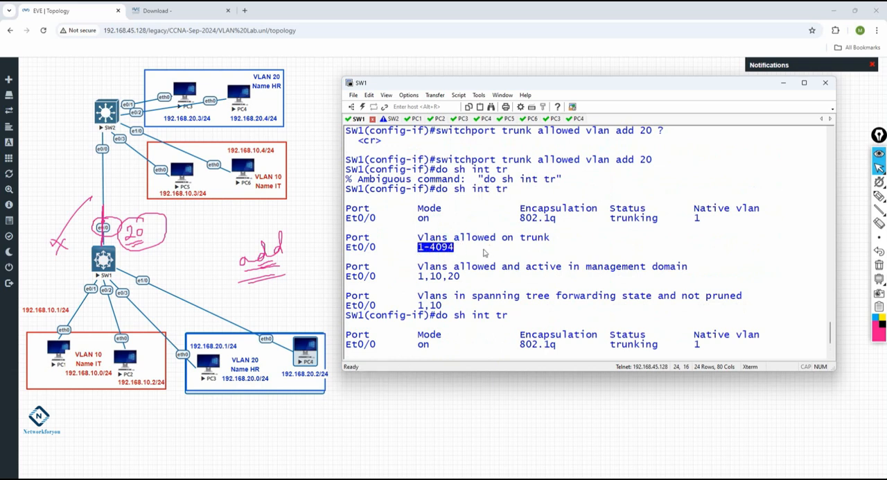
left_click_drag(418, 275, 460, 278)
left_click_drag(444, 306, 417, 305)
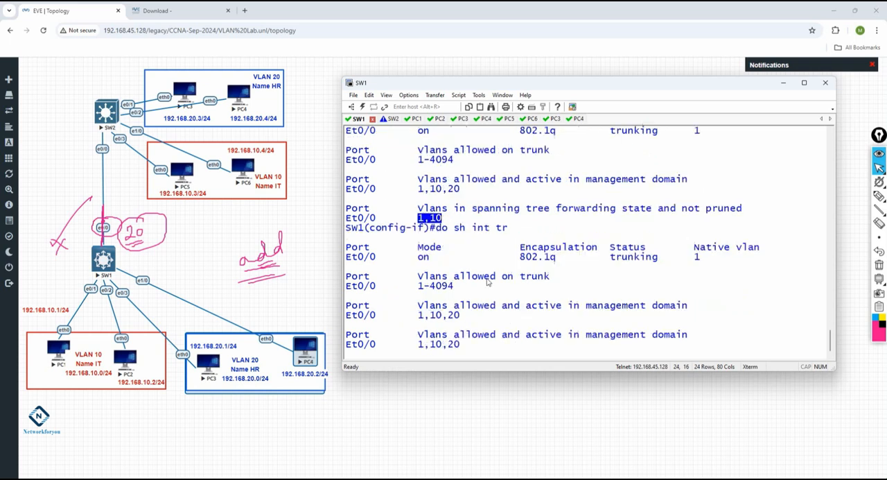
Check the forwarding and active VLAN entries for Et0/0 in the latest trunk output
left_click_drag(468, 345, 406, 345)
left_click(471, 349)
left_click_drag(461, 344, 417, 344)
left_click_drag(460, 316, 418, 315)
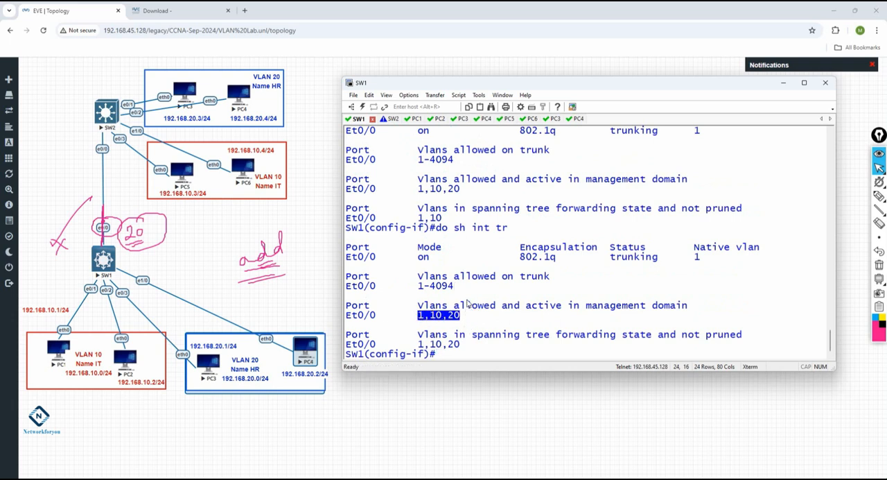
Select the command switchport trunk allowed vlan add 20 in the SW1 terminal history
scroll(470, 298, "up", 4)
scroll(470, 298, "up", 3)
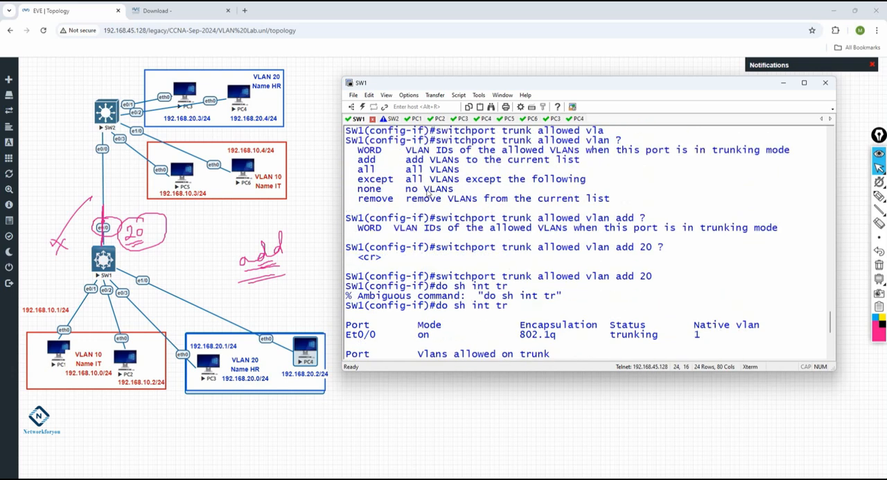
scroll(429, 194, "up", 1)
scroll(626, 197, "up", 2)
left_click_drag(436, 218, 523, 221)
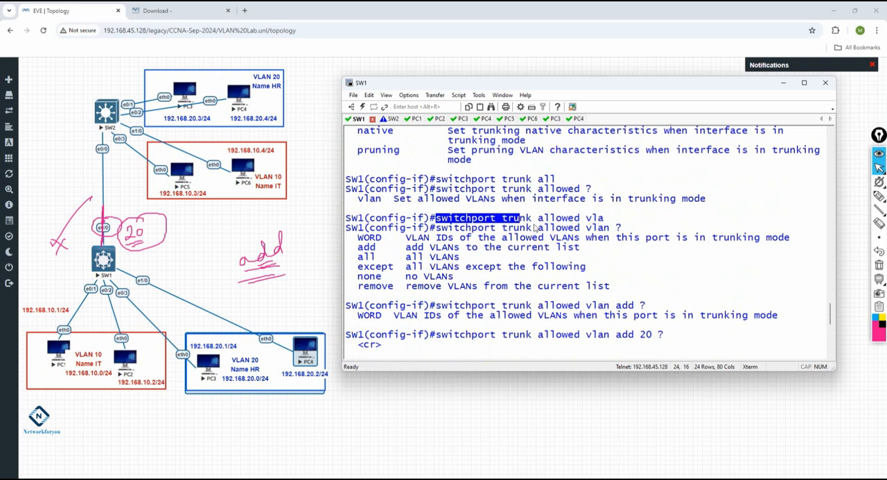
left_click(540, 220)
double_click(541, 222)
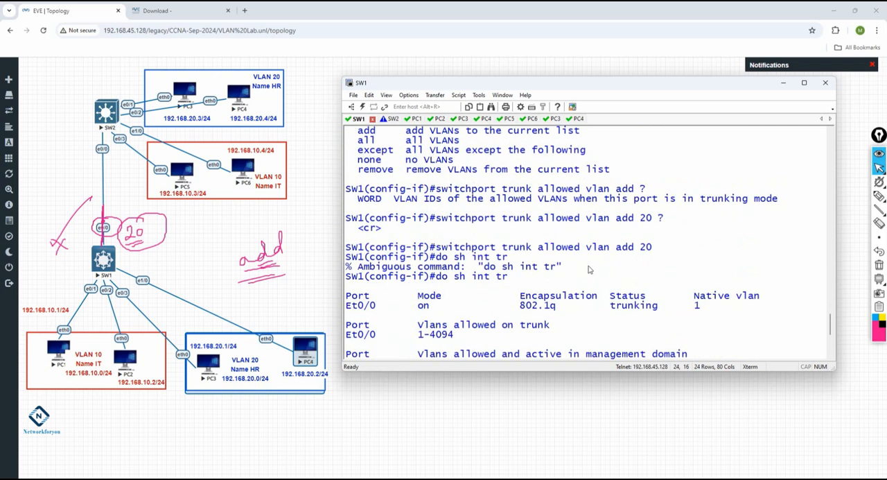
scroll(589, 269, "up", 1)
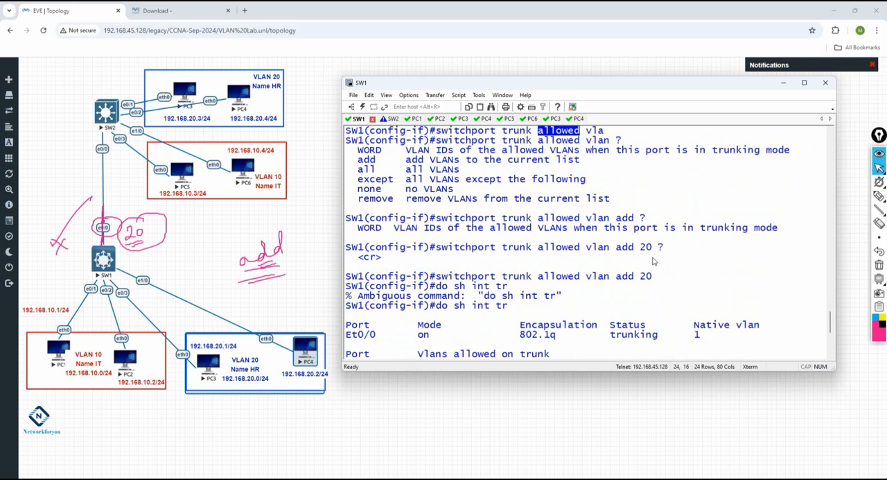
left_click_drag(651, 249, 436, 248)
key("ctrl+c")
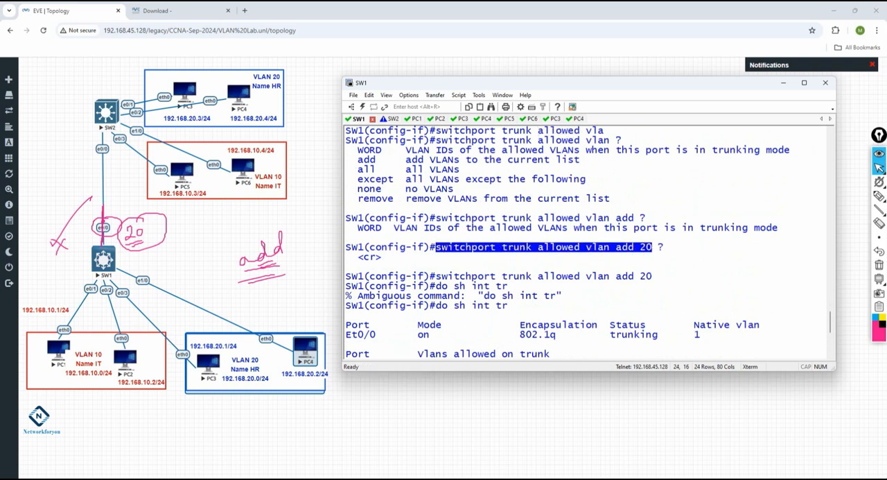
Below SW1's trunk configuration in the VLAN notes, add the line "If you want to add any vlan to trunk then use the following command:"
left_click(320, 478)
left_click(528, 240)
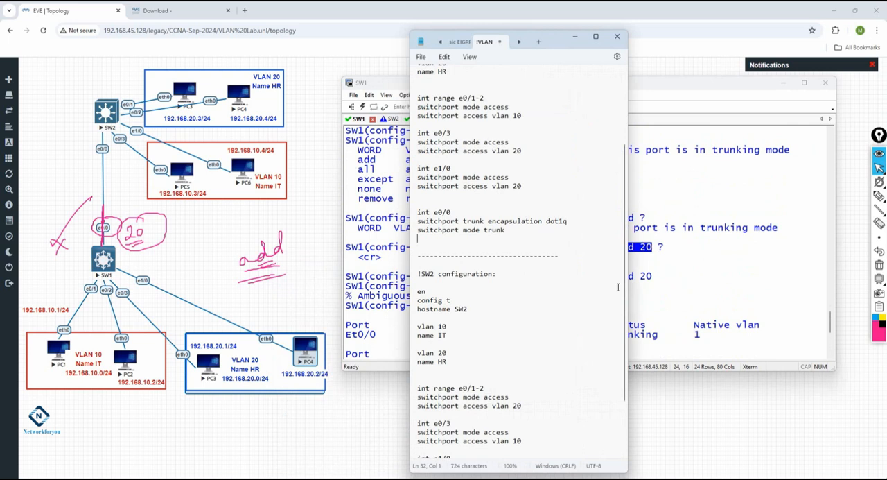
key("Return")
key("Return")
type("If yopu")
key("BackSpace")
key("BackSpace")
key("BackSpace")
type("ou want to add ")
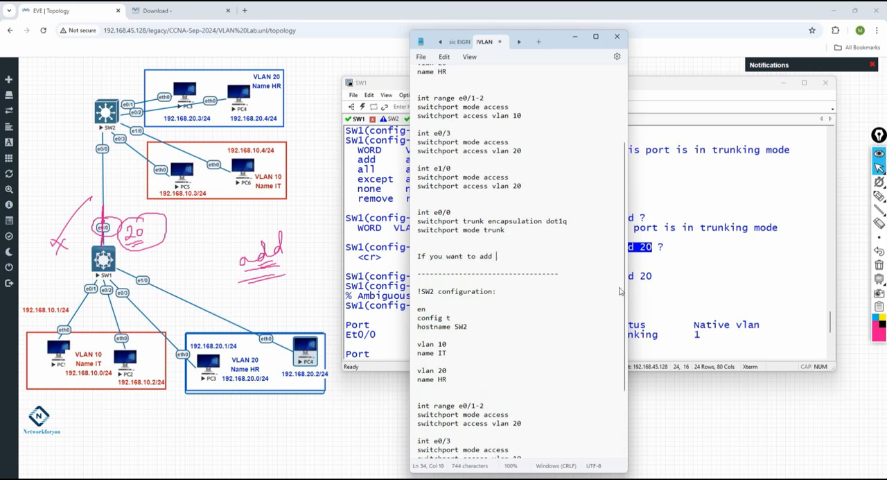
type(" any vlan to trunk")
type("hen ")
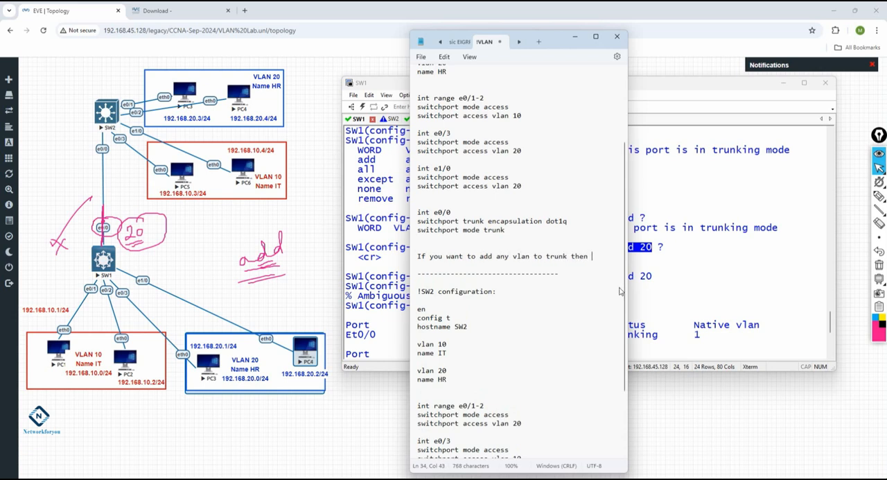
type("use that")
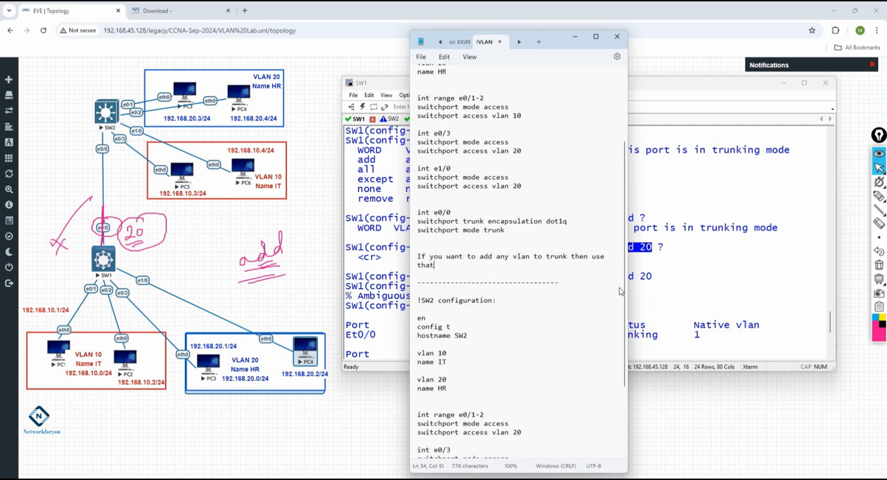
key("BackSpace")
key("BackSpace")
type("he following command:")
key("Return")
key("Return")
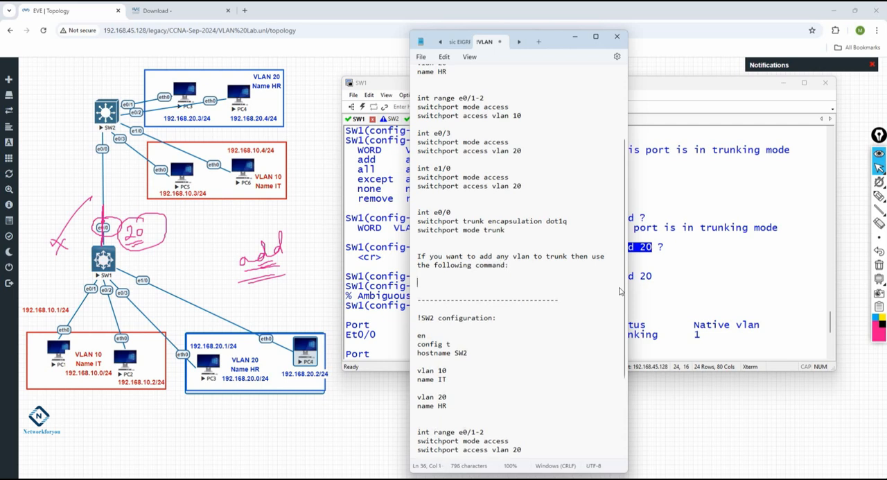
Under the new note, enter int e0/0 and the copied command switchport trunk allowed vlan add 20
type("int e0/0")
key("Return")
key("ctrl+v")
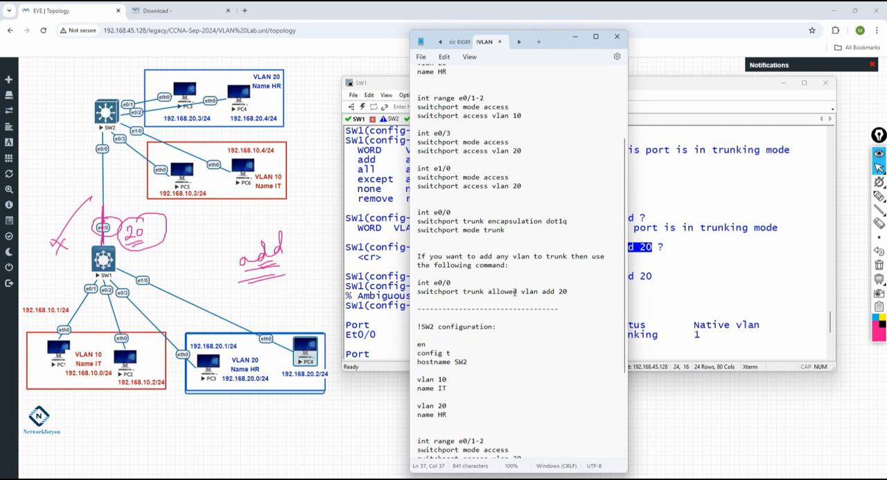
Duplicate the whole add-VLAN note with its two commands below the original, separated by blank lines
double_click(552, 291)
left_click_drag(582, 292, 417, 282)
left_click(541, 292)
left_click_drag(584, 299, 418, 283)
left_click(534, 299)
left_click_drag(589, 297, 567, 292)
key("ctrl+c")
left_click(575, 291)
key("Return")
key("Return")
key("Return")
key("ctrl+v")
key("Return")
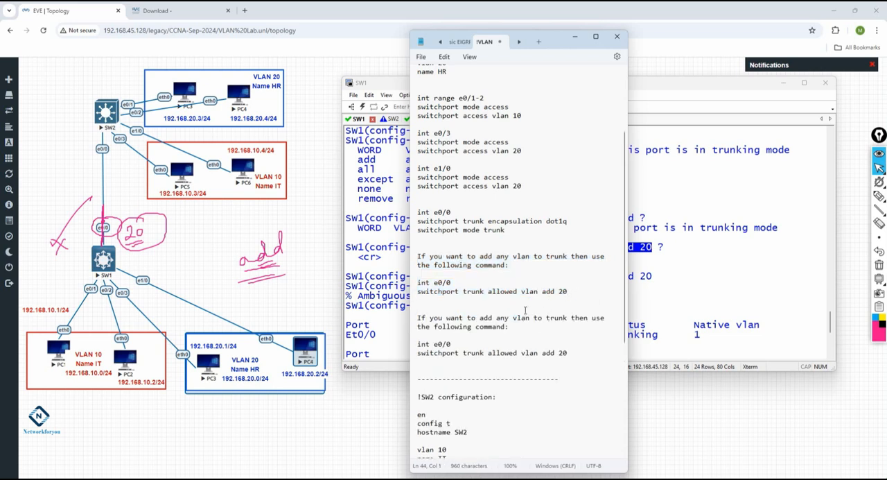
Replace add with remove in both the sentence and the switchport trunk allowed vlan command of the duplicated note
double_click(485, 318)
type("remove")
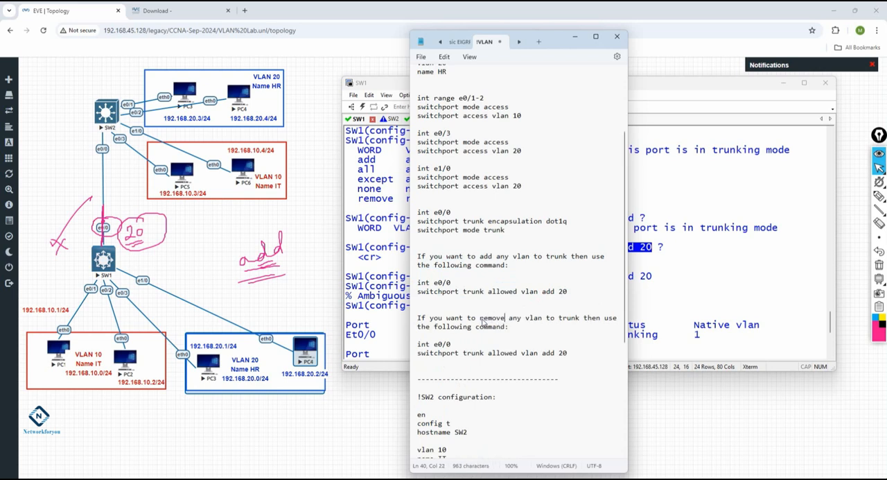
double_click(550, 353)
type("remove")
Check the earlier vlan remove 20 command in the SW1 terminal history and review the SW1 and SW2 sections of the notes
left_click(692, 307)
scroll(526, 219, "up", 8)
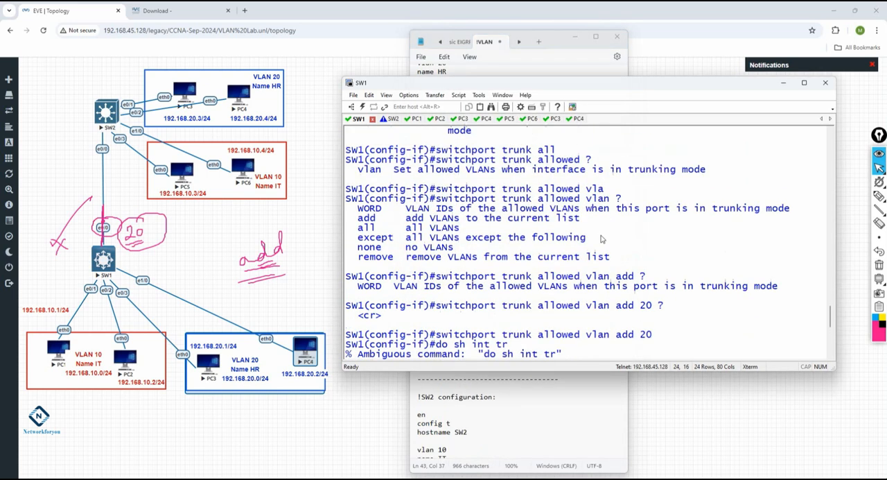
scroll(526, 219, "up", 4)
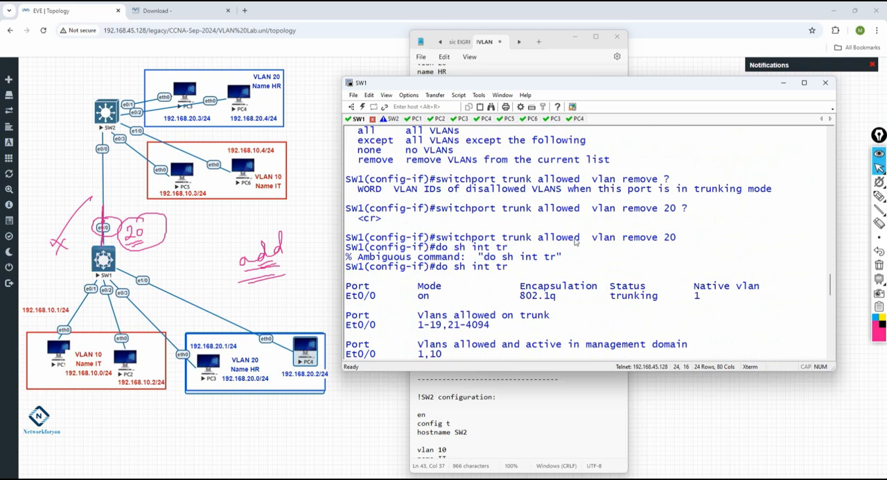
left_click(527, 419)
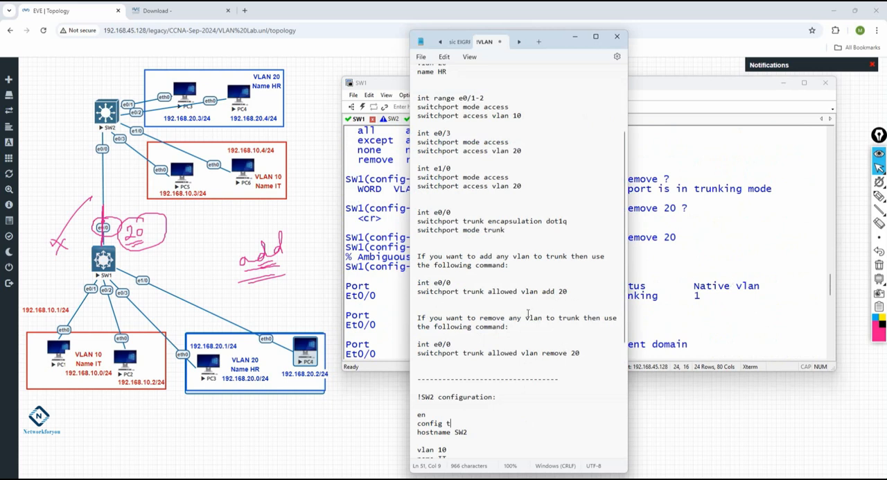
scroll(528, 313, "up", 1)
scroll(547, 309, "down", 3)
scroll(559, 307, "down", 6)
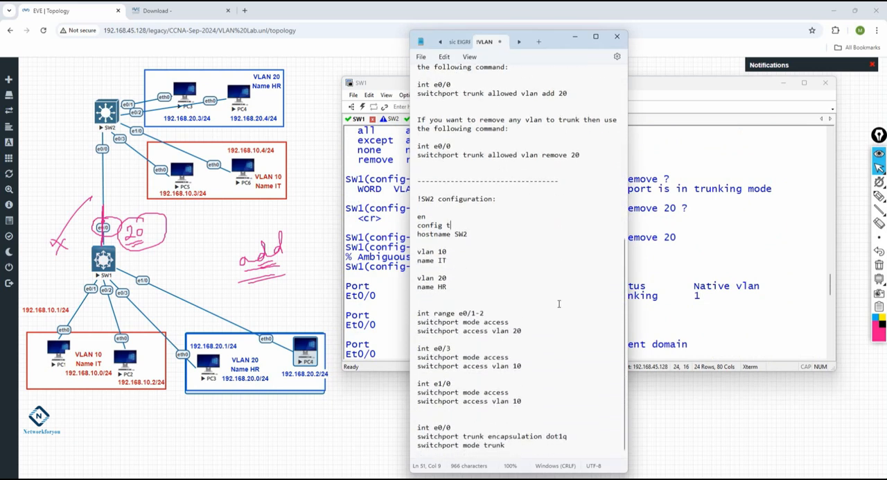
Review the SW1 terminal history, from the latest trunk output back to the earlier sh int trunk and sh vlan br outputs
left_click(684, 280)
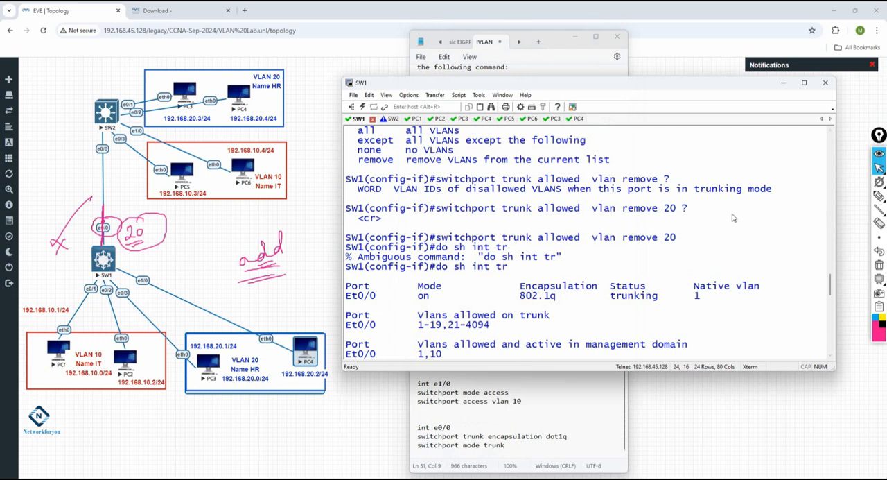
scroll(634, 246, "up", 10)
scroll(435, 256, "down", 8)
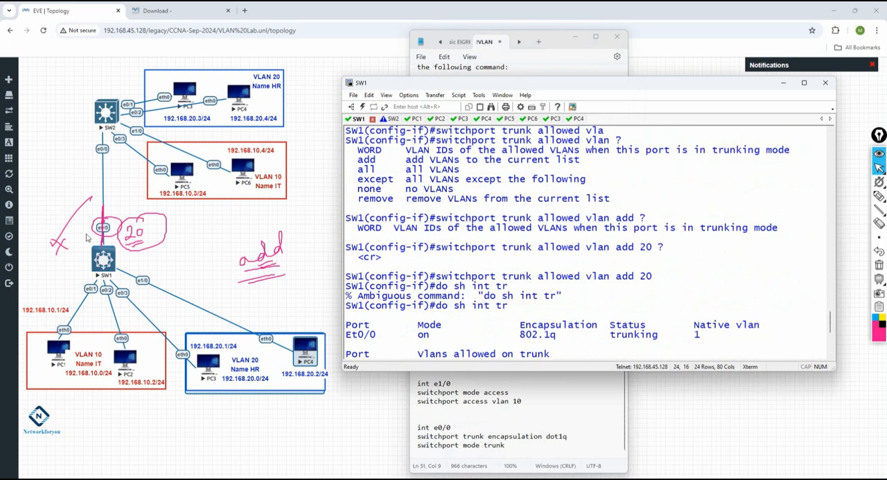
scroll(584, 253, "down", 7)
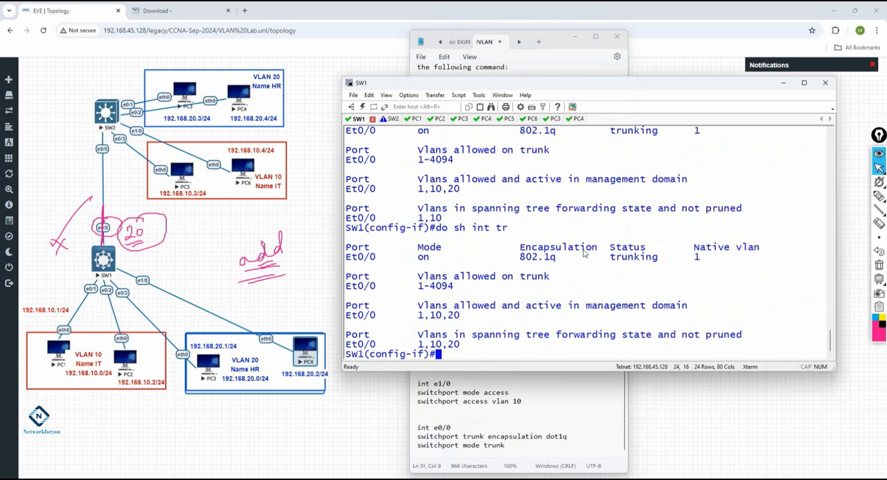
scroll(583, 253, "up", 6)
scroll(584, 253, "up", 10)
scroll(583, 253, "down", 4)
scroll(583, 253, "up", 5)
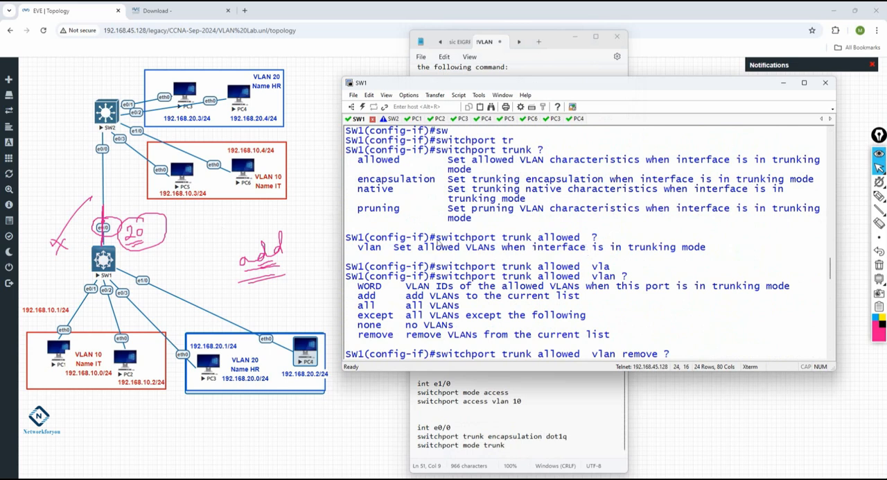
scroll(518, 224, "up", 3)
scroll(517, 224, "down", 1)
scroll(518, 223, "up", 5)
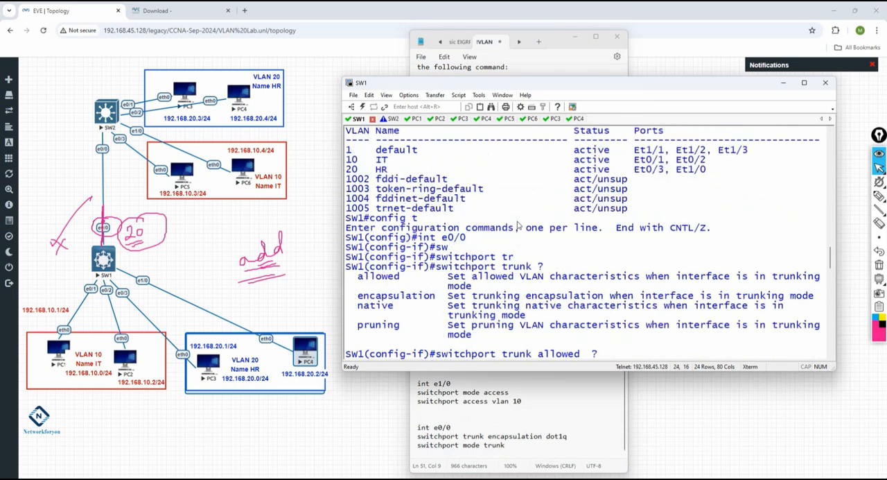
scroll(669, 251, "up", 2)
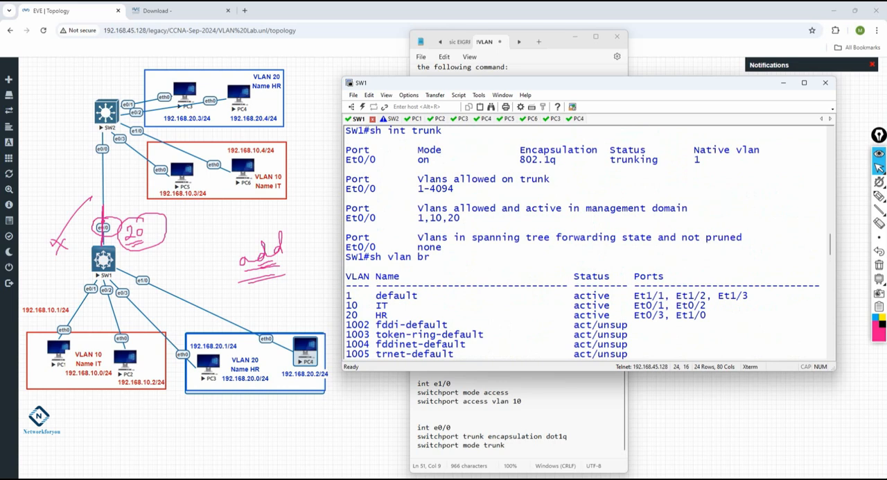
Switch to Cisco Packet Tracer with an empty workspace and erase all pen annotations from the screen
left_click(80, 477)
left_click(55, 288)
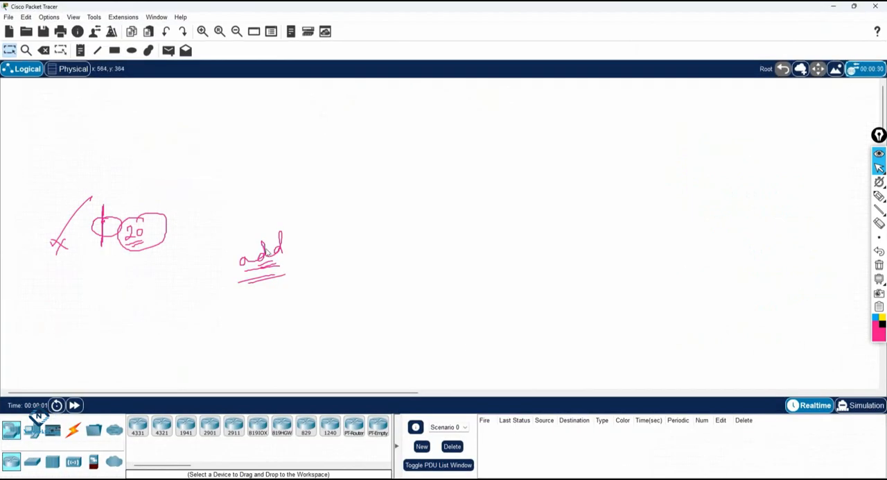
left_click(879, 264)
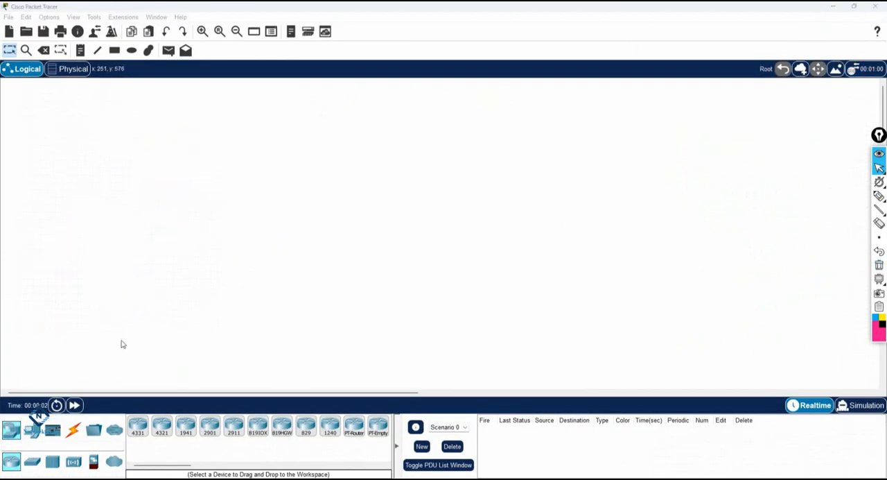
Place one 2960 switch and two 3560-24PS multilayer switches in the workspace, with the 2960 set apart from the other two
left_click(33, 463)
left_click_drag(138, 425, 133, 173)
left_click_drag(210, 425, 211, 185)
left_click_drag(130, 173, 94, 160)
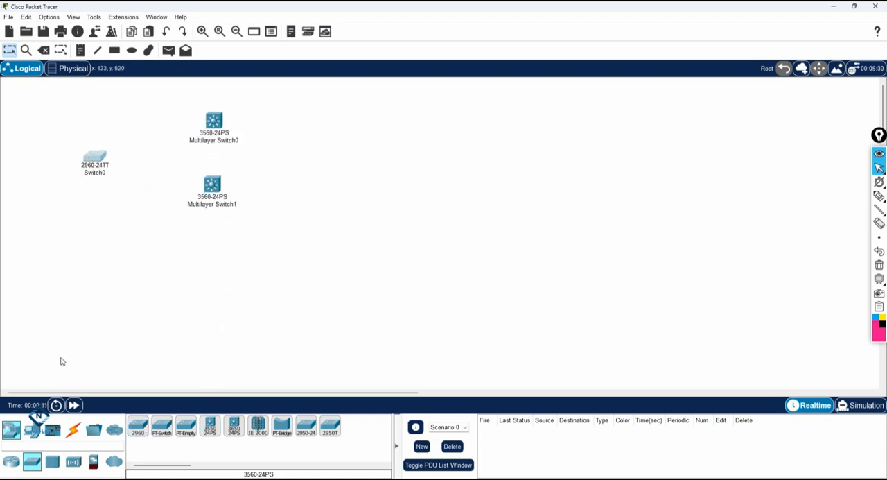
Connect Switch0 to Multilayer Switch0 with an automatically chosen cable type
left_click(72, 430)
left_click(138, 425)
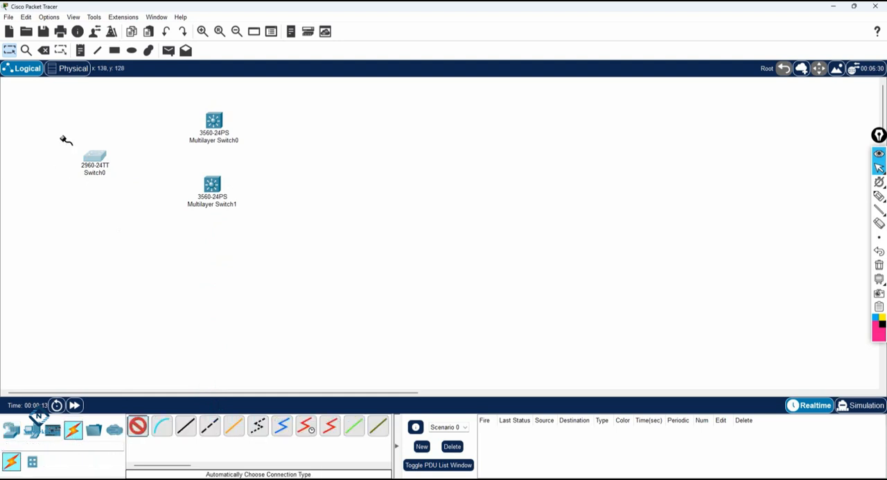
left_click(94, 161)
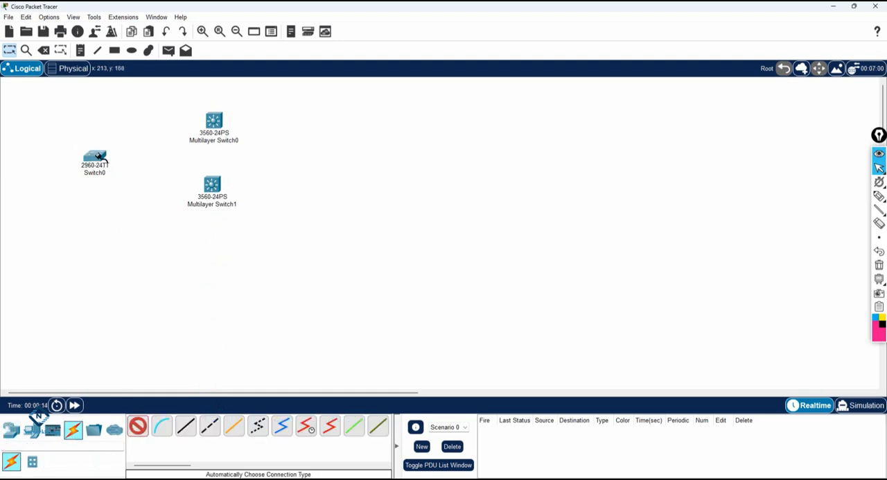
left_click(210, 126)
Open the command line of Multilayer Switch0 in a wider window and answer no to the initial configuration dialog
left_click(215, 122)
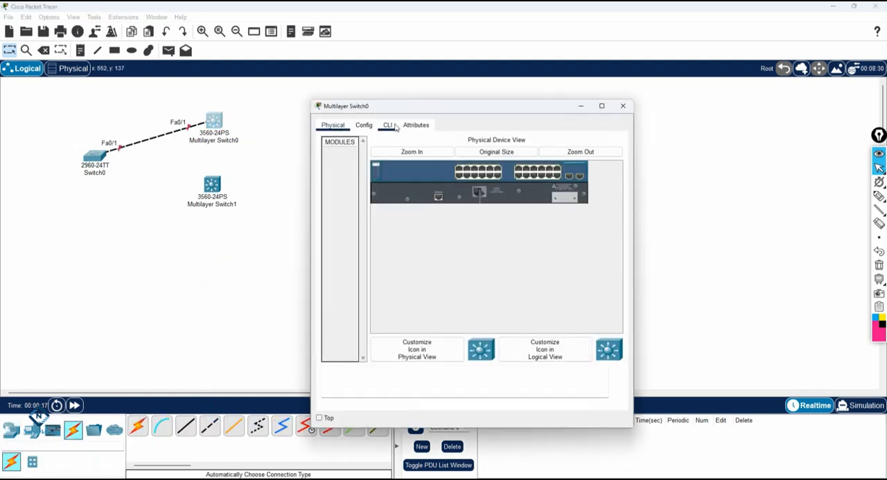
left_click(388, 125)
left_click_drag(632, 184, 757, 184)
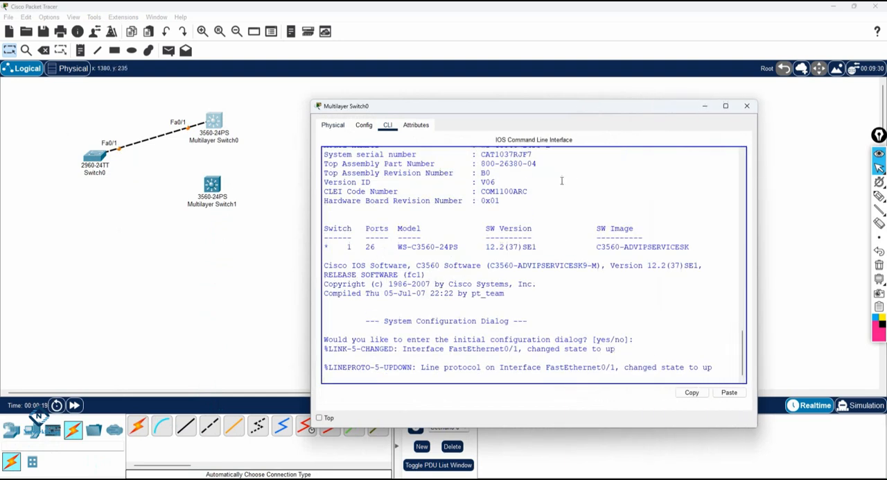
key("Return")
key("Return")
key("Return")
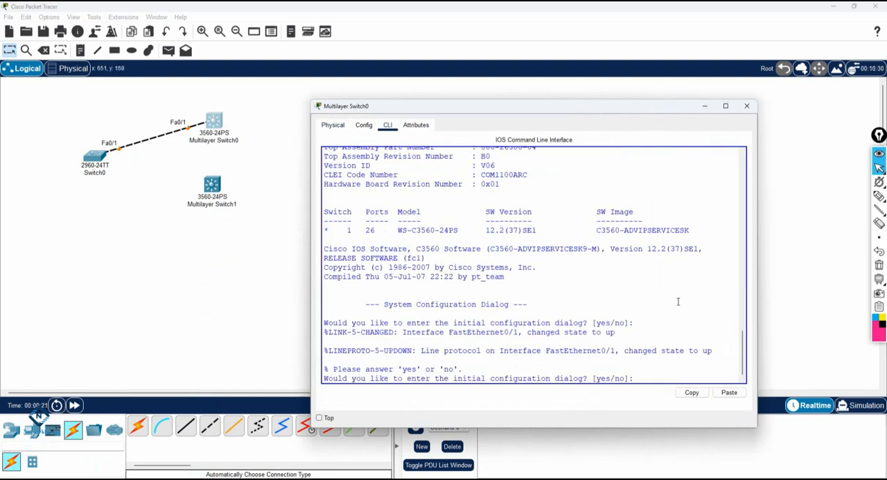
type("no")
key("Return")
key("Return")
Enter global configuration mode on Multilayer Switch0 and set its hostname to SW1
type("en")
key("Return")
type("config t")
key("Return")
type("host")
key("Tab")
type("SW")
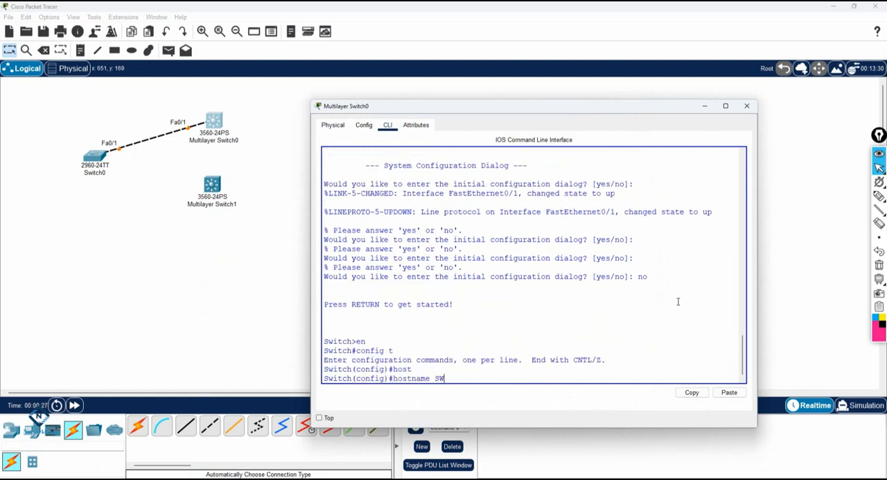
type("1")
key("Return")
key("Return")
key("Return")
Set the trunk encapsulation of interface f0/1 on SW1 to dot1q
type("int")
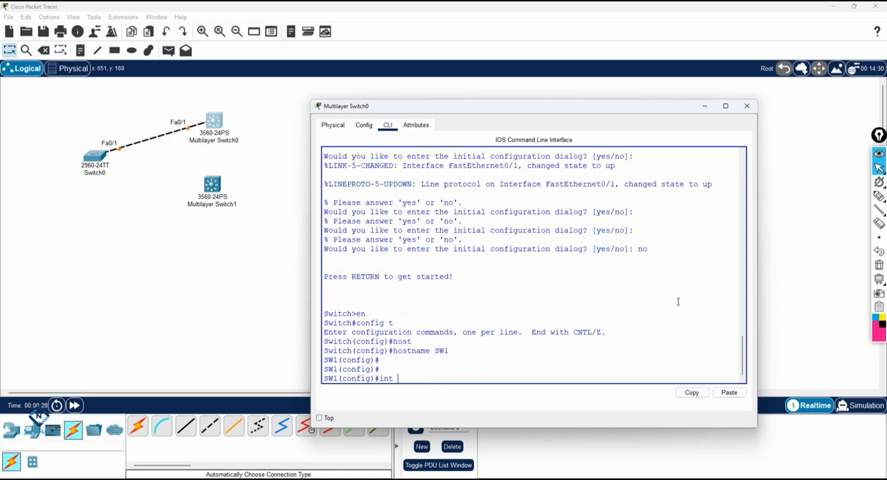
type(" f0/1")
key("Return")
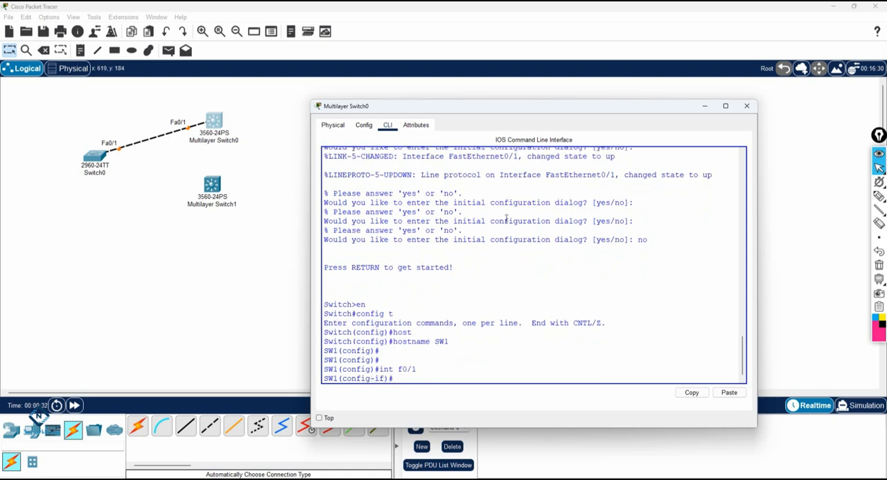
type("sw")
key("Tab")
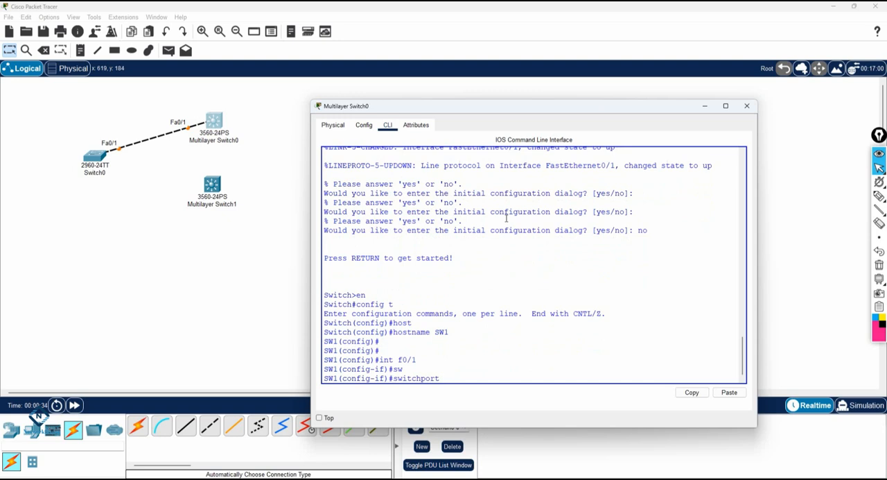
type("tr")
key("Tab")
type("en")
key("Tab")
type("d")
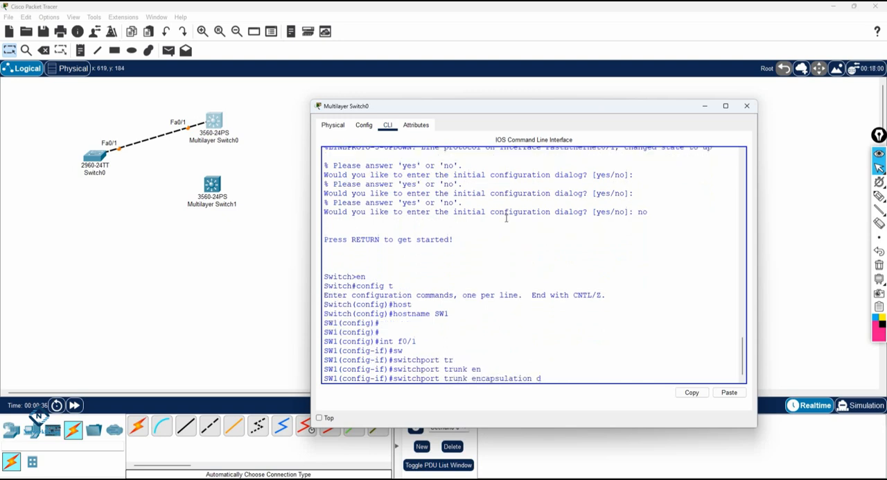
type("o")
key("Tab")
key("Return")
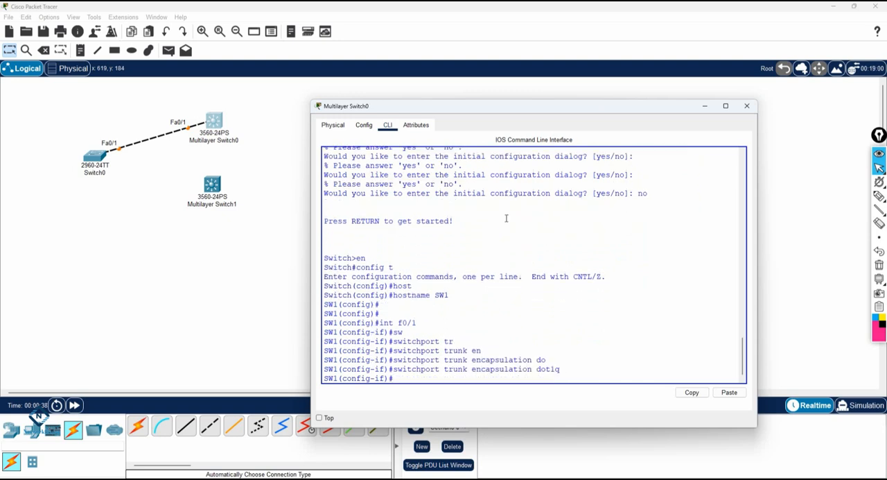
Leave interface configuration and create VLAN 10 with the name IT on SW1
type("exit")
key("Return")
type("vlan ")
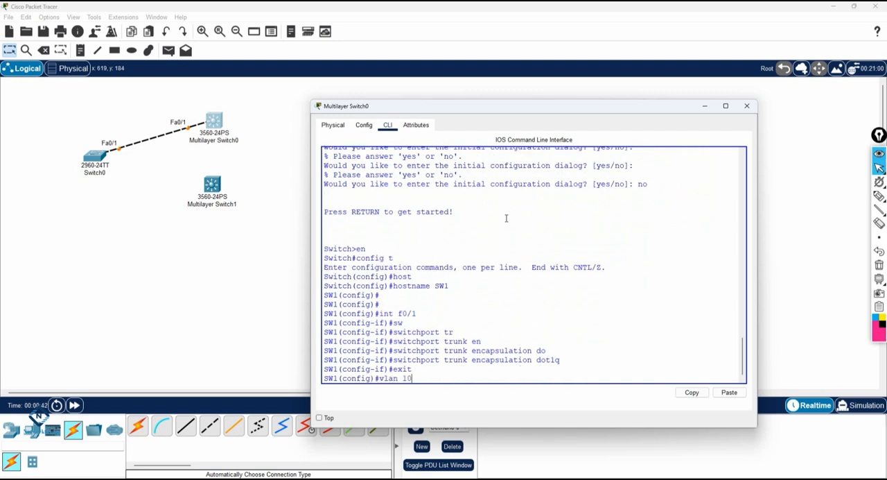
type("10")
key("Return")
type("name I")
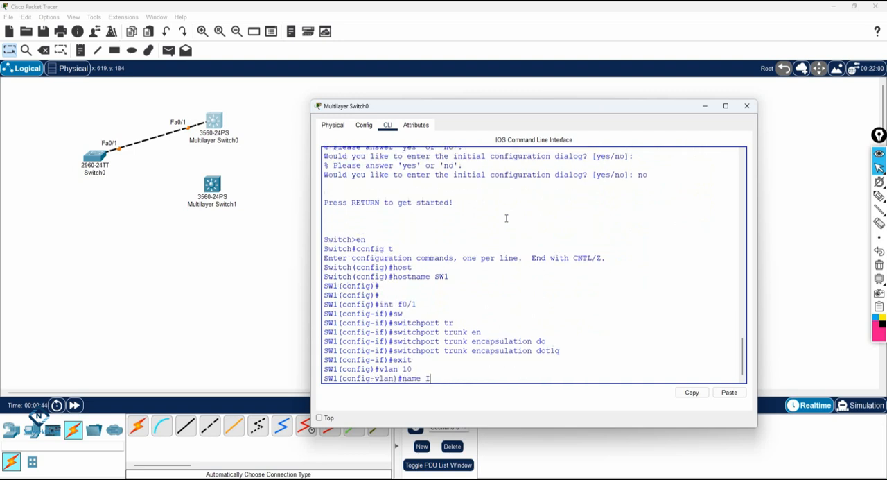
type("T")
key("Return")
Create VLAN 20 with the name Sale on SW1 and return to global configuration mode
type("vlan)#vlan 20")
key("Return")
type("name Sale")
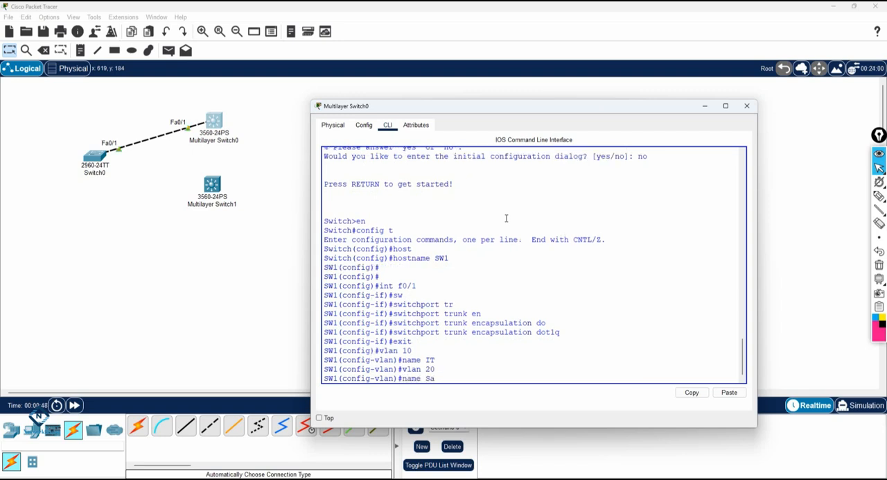
key("Return")
key("Return")
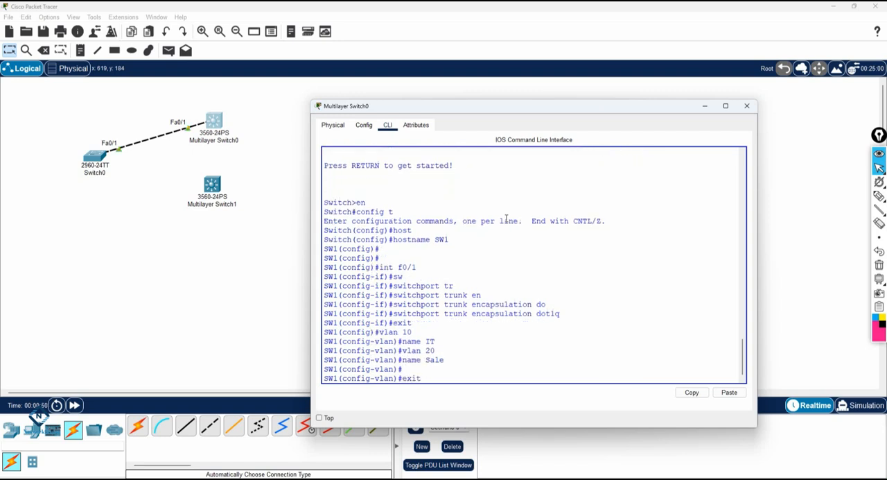
type("exit")
key("Return")
key("Return")
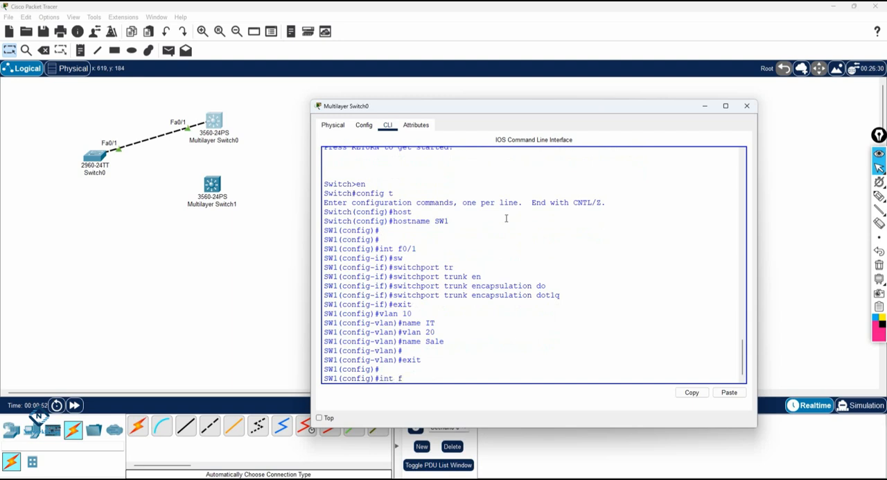
Enter interface f0/1 on SW1 and list the options of the switchport trunk allowed command
type("int f0/1")
key("Return")
type("s")
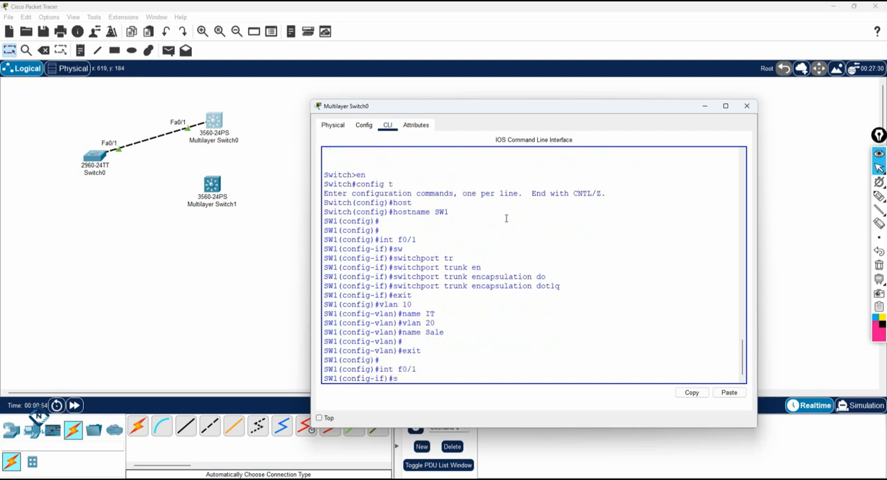
type("w")
key("Tab")
type("tr")
key("Tab")
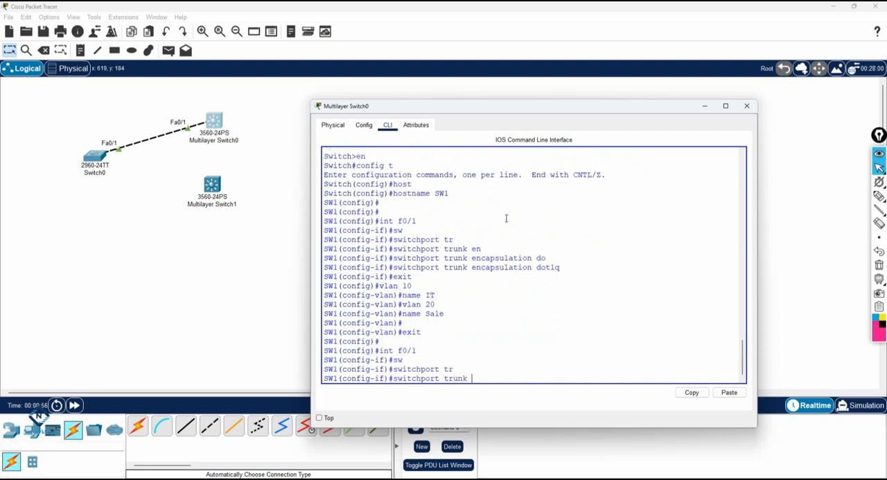
type("all")
key("Tab")
type("?")
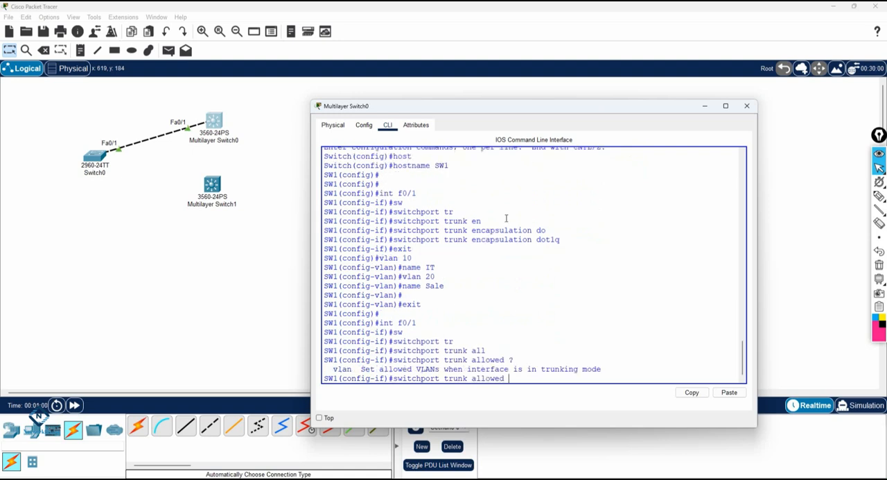
type("vla")
List the switchport trunk allowed vlan options and remove VLAN 20 from the f0/1 trunk on SW1
key("Tab")
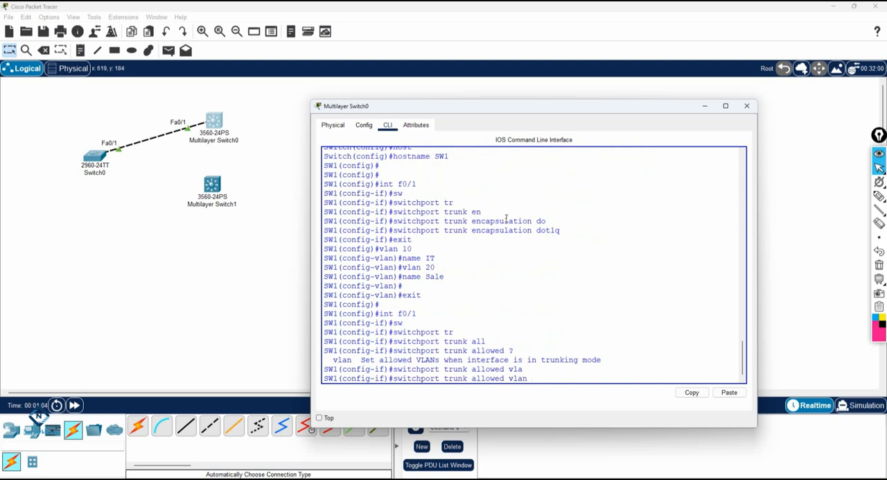
type("?")
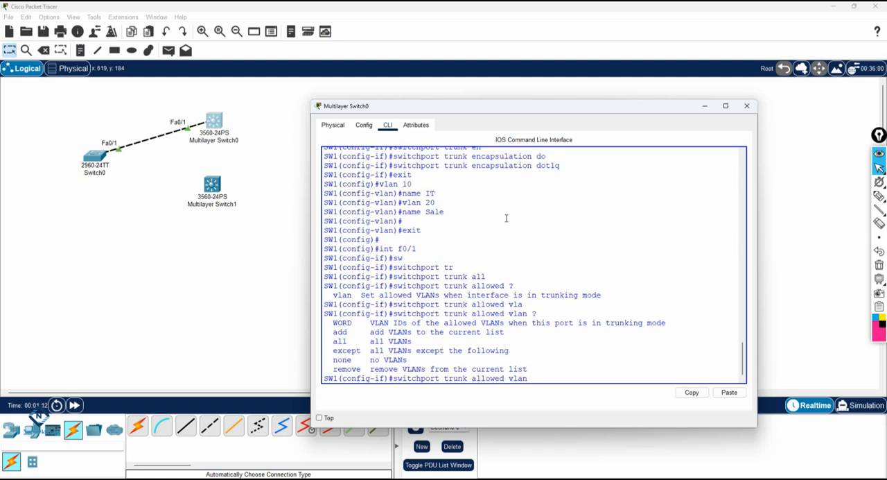
key("Tab")
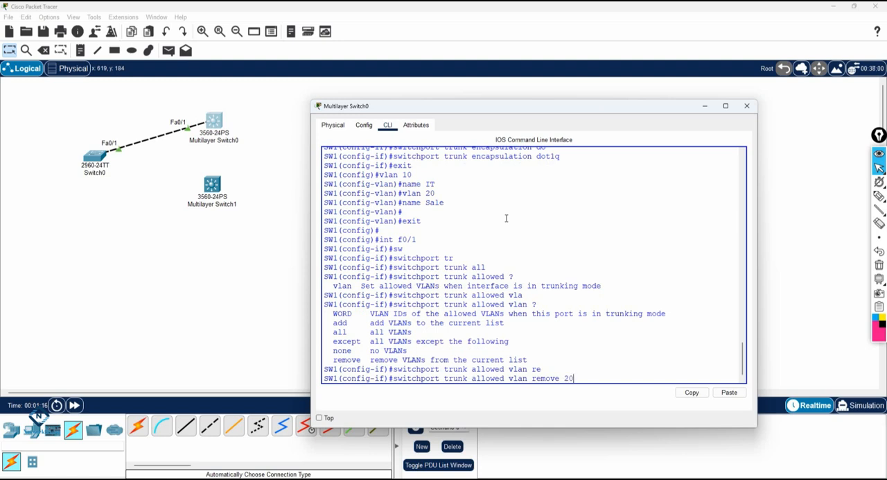
key("Return")
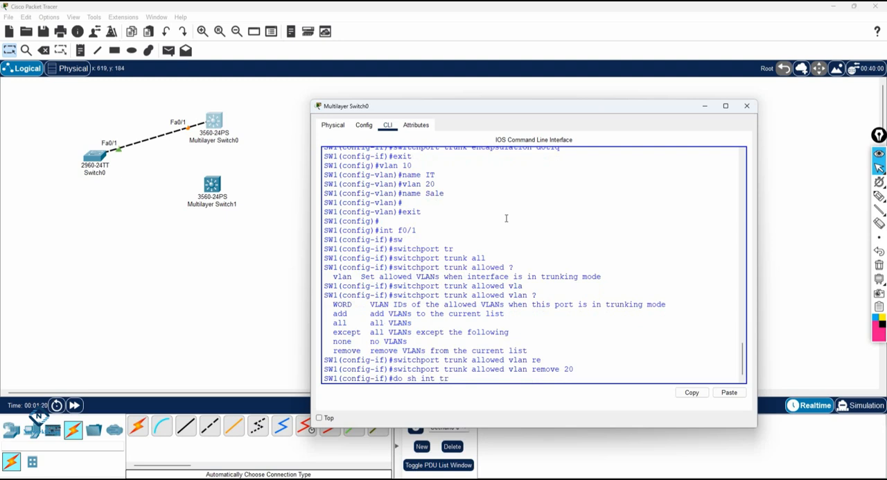
Check the trunk interfaces on SW1, fast-forward the network time and run the same check again
type("do sh int tr")
key("Return")
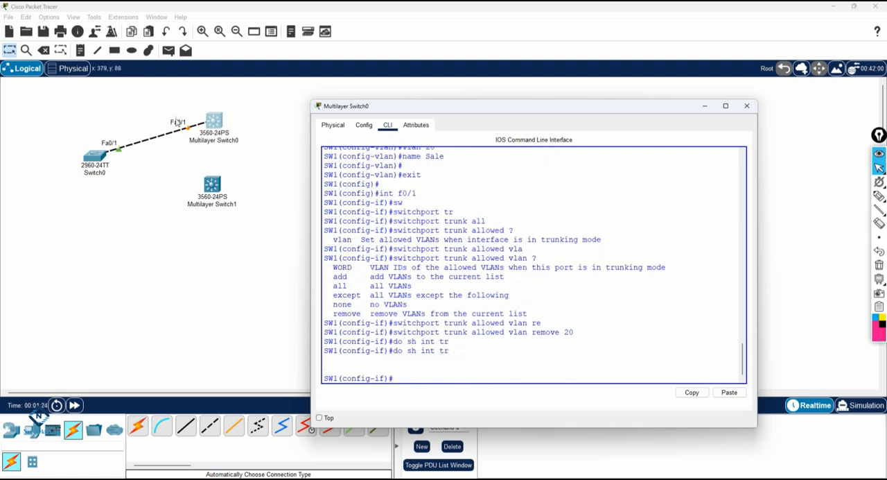
left_click(61, 382)
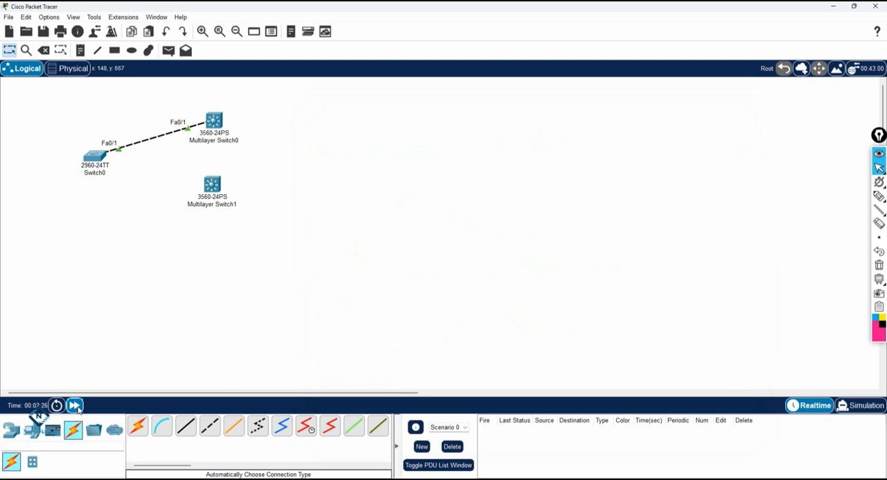
left_click(219, 129)
key("Up")
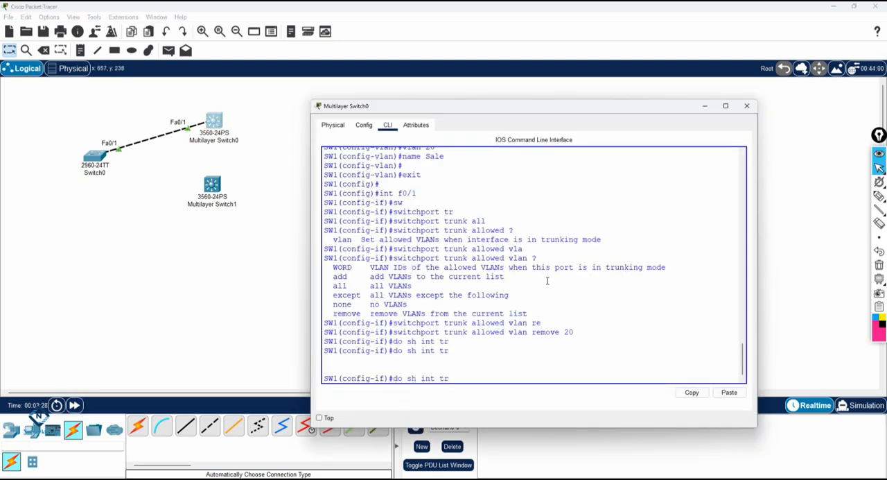
key("Return")
left_click_drag(456, 320, 406, 323)
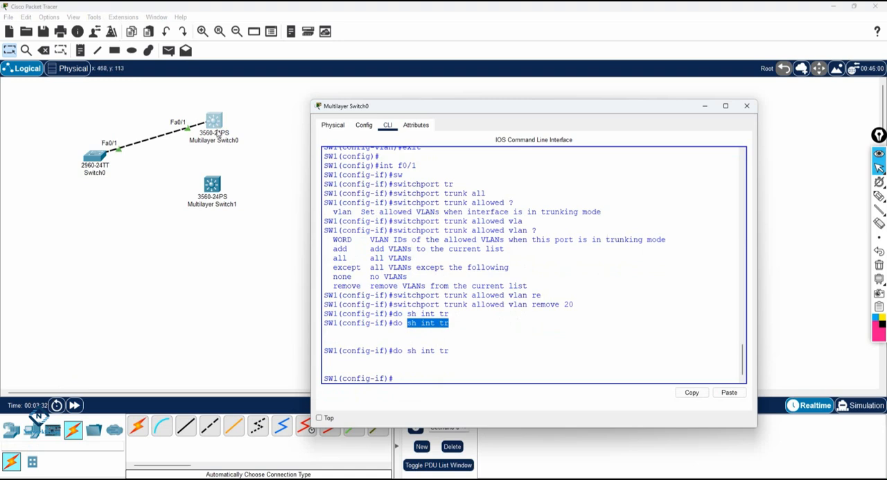
Open the command line of Switch0 and enter global configuration mode
left_click(92, 161)
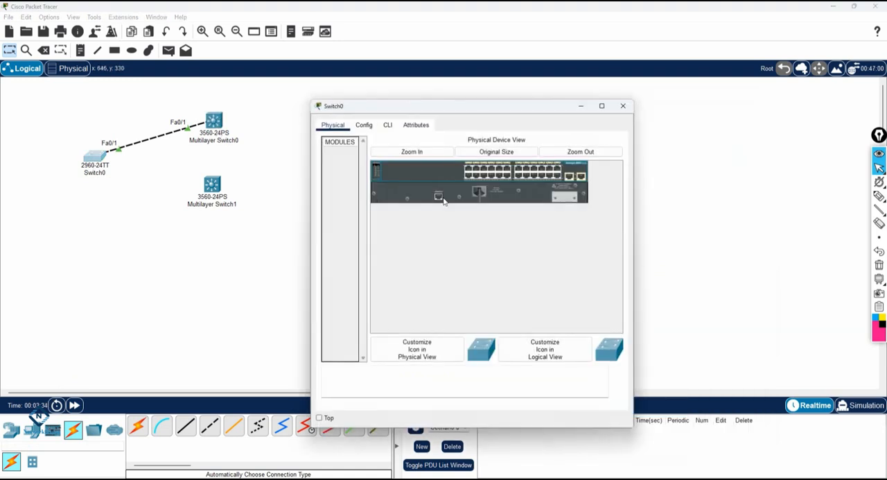
left_click(387, 125)
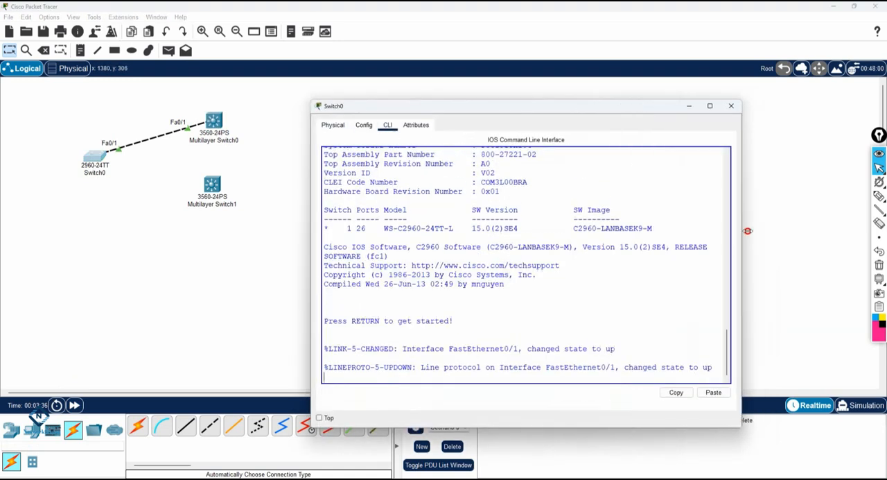
key("Return")
key("Return")
type("en")
key("Return")
type("config")
type("t")
key("Return")
Set interface f0/1 on Switch0 to trunk mode
type("int f0/")
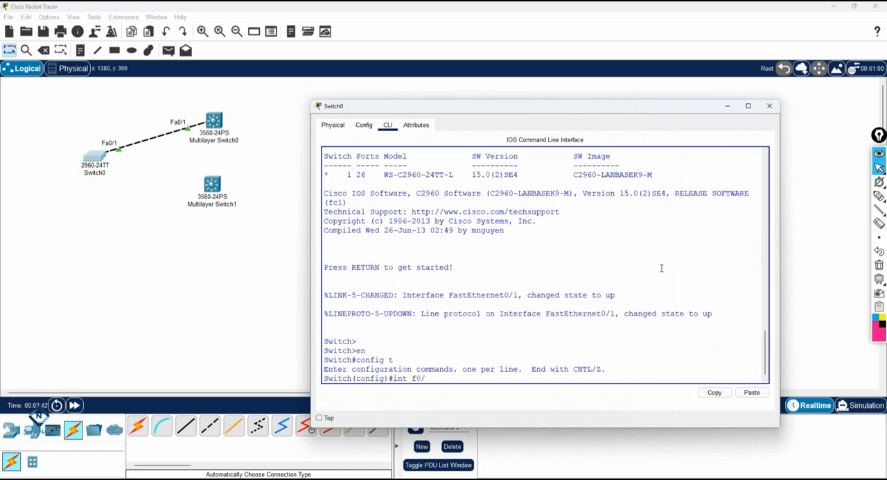
type("1")
key("Return")
type("switchport m")
key("Tab")
type("m")
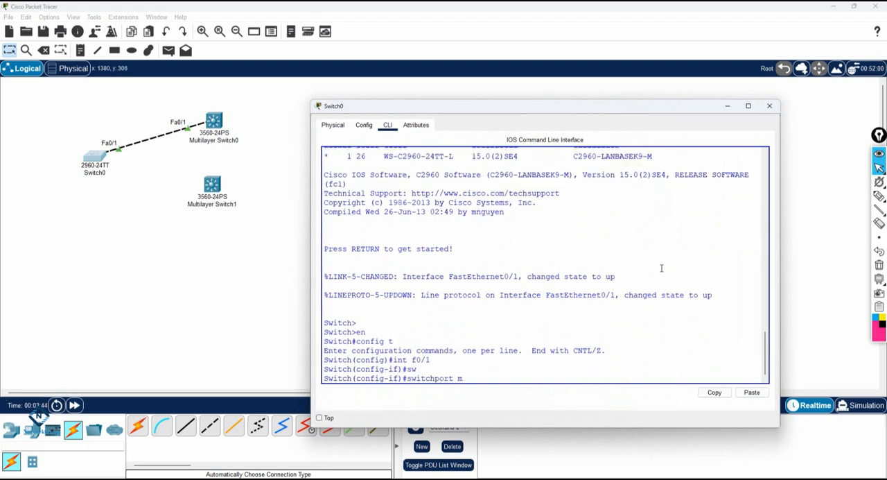
type("o")
key("Tab")
type("tr")
key("Tab")
key("Return")
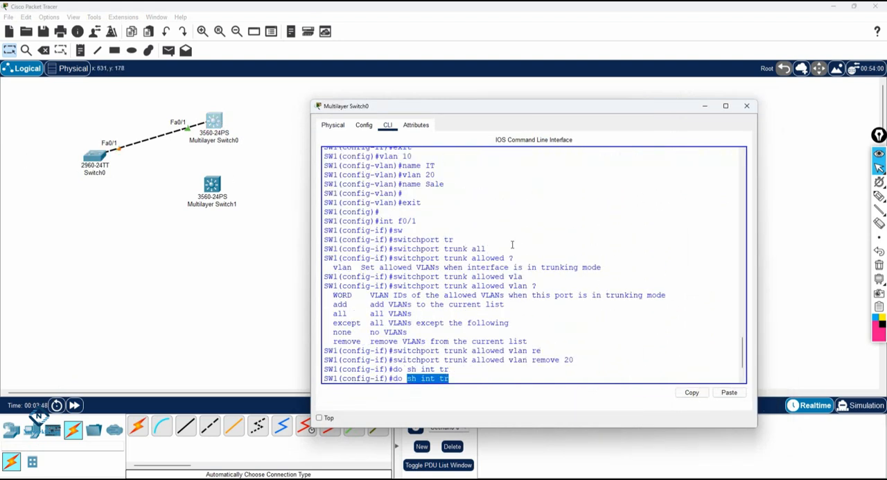
Review the earlier f0/1 trunk encapsulation commands in the command line of Multilayer Switch0
scroll(467, 250, "up", 1)
scroll(468, 248, "up", 2)
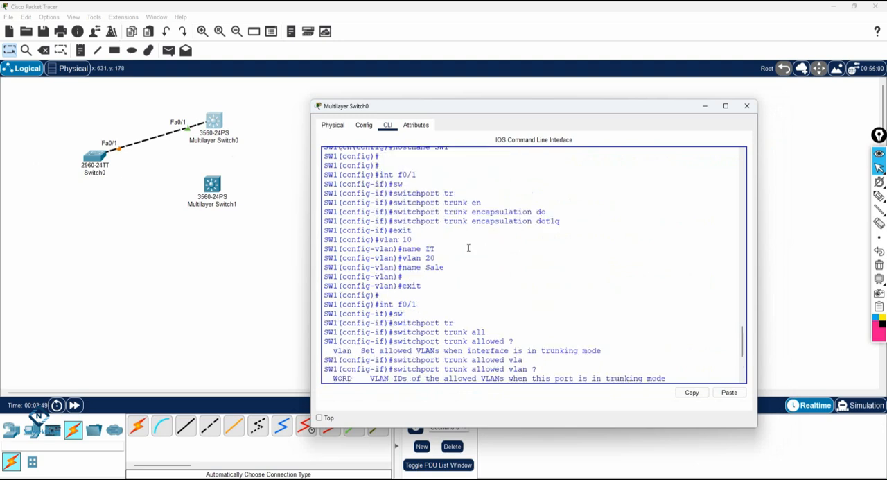
left_click_drag(555, 221, 392, 221)
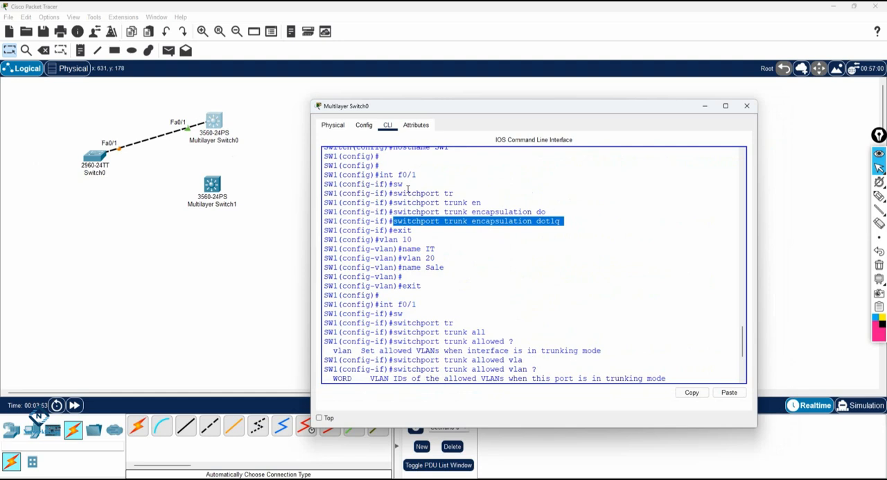
left_click_drag(378, 174, 418, 176)
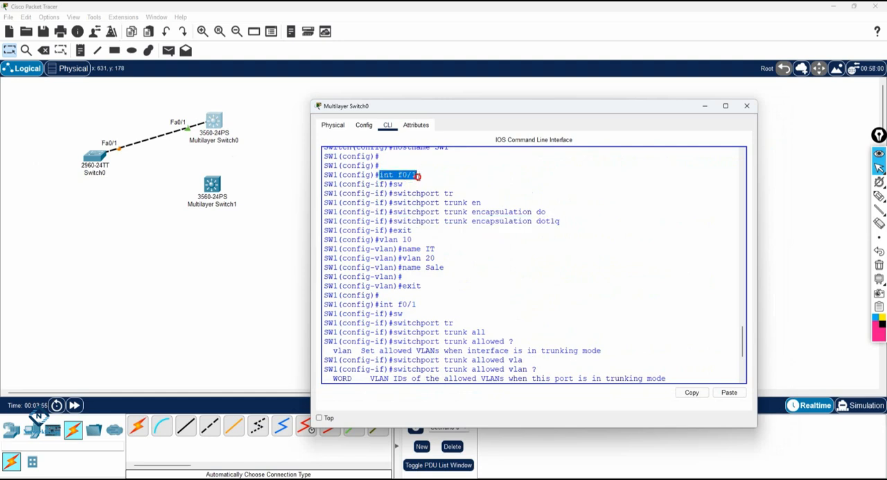
left_click_drag(393, 221, 564, 220)
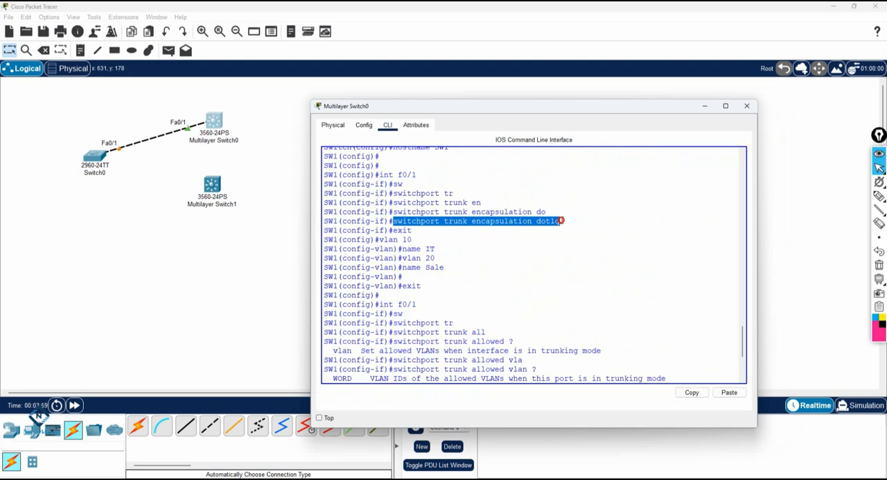
left_click(564, 220)
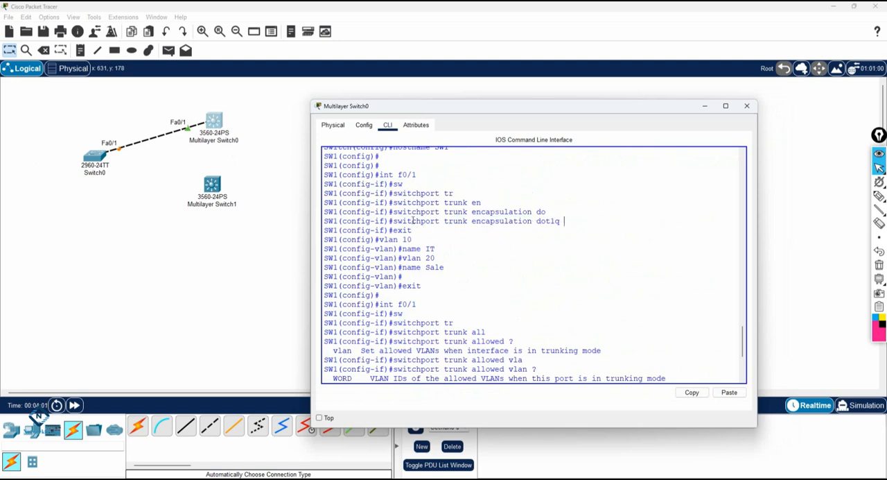
left_click_drag(580, 221, 401, 230)
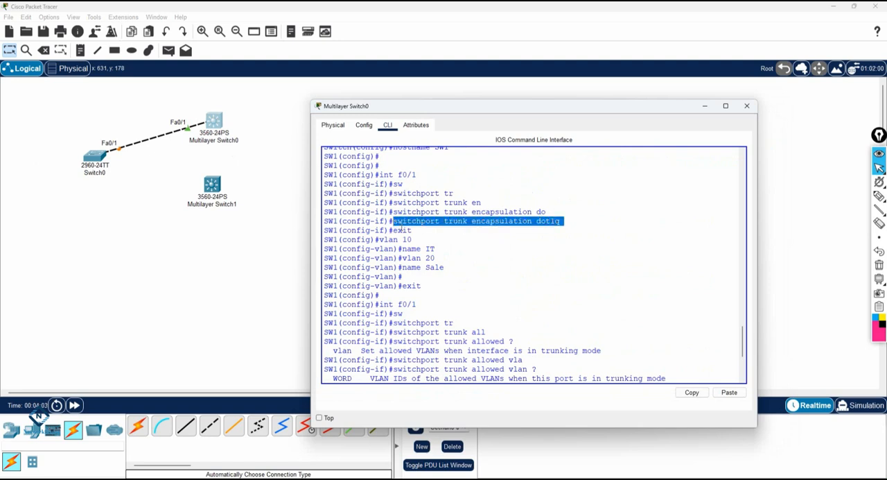
Switch to the VLAN notes in Notepad, copy the line "switchport mode trunk" and return to the SW1 command line
key("alt+Tab")
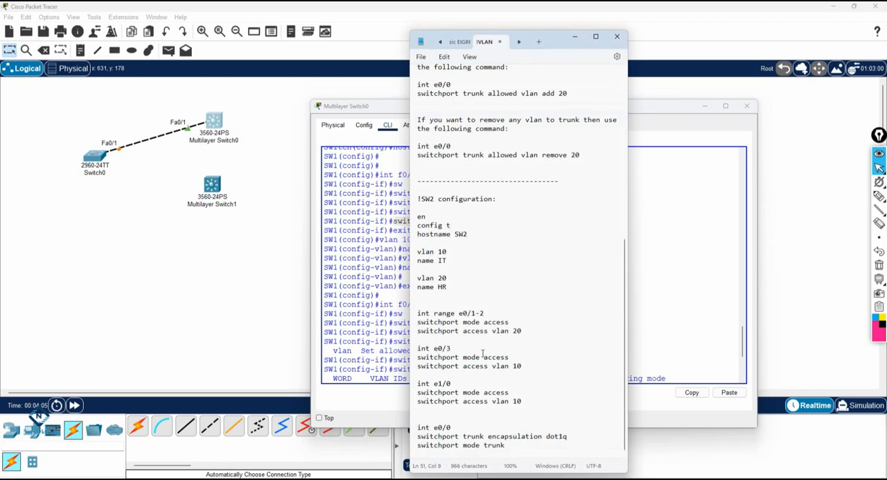
scroll(522, 193, "up", 3)
scroll(523, 192, "up", 5)
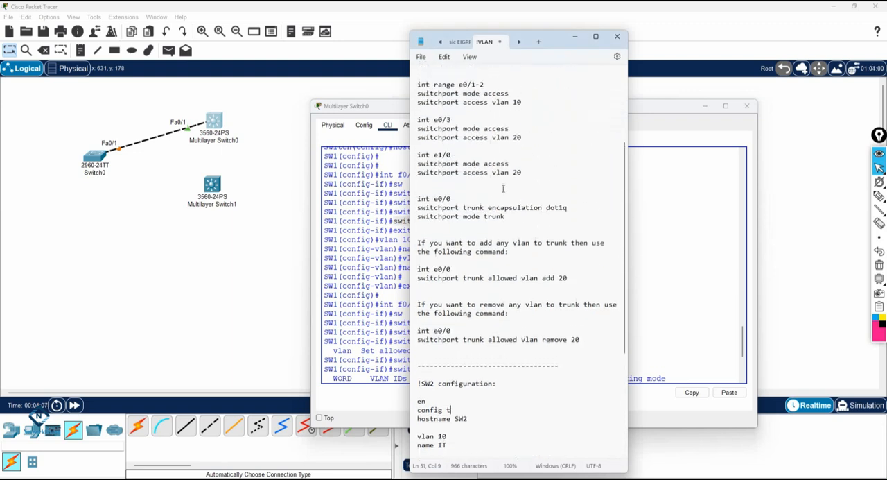
left_click_drag(510, 217, 416, 218)
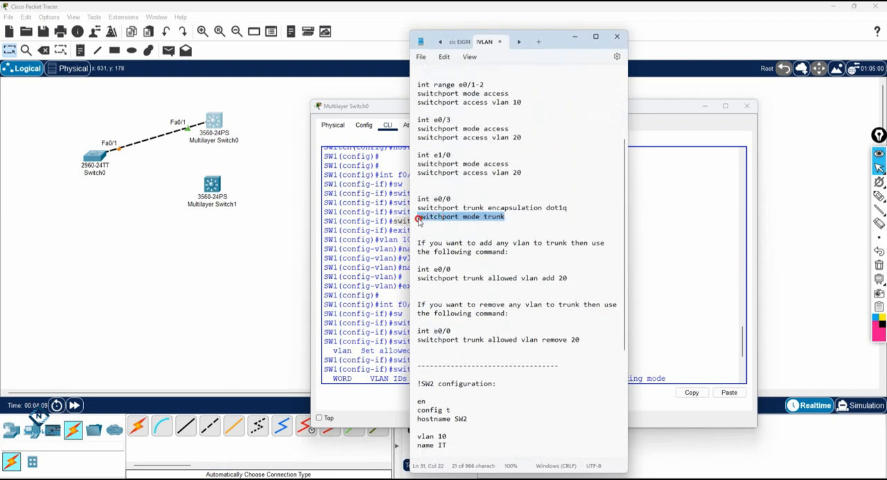
right_click(435, 222)
left_click(459, 266)
left_click(611, 275)
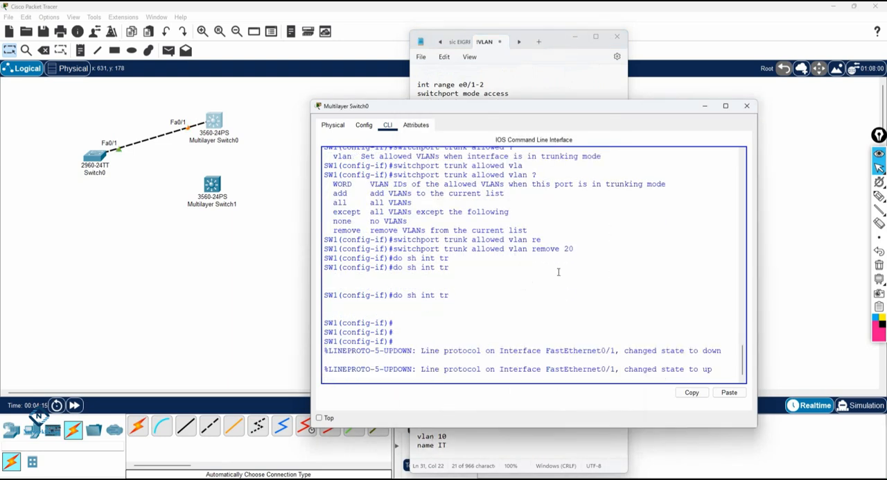
Enter interface f0/1 on SW1 and run the copied command "switchport mode trunk"
key("Return")
key("Return")
type("int")
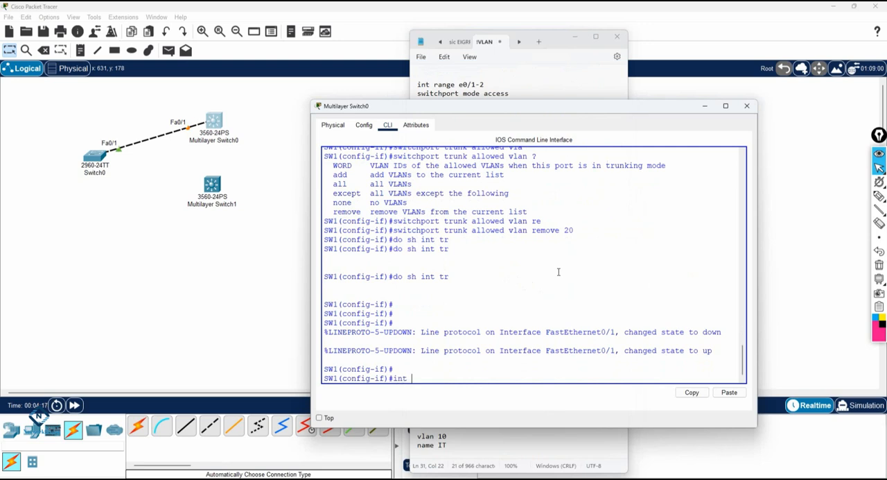
type(" f0/1")
key("Return")
type("sw")
key("BackSpace")
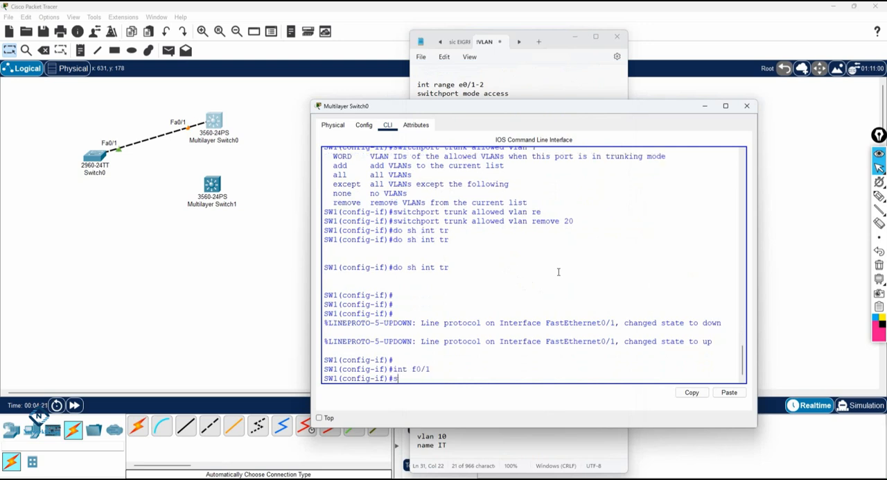
right_click(559, 271)
left_click(578, 287)
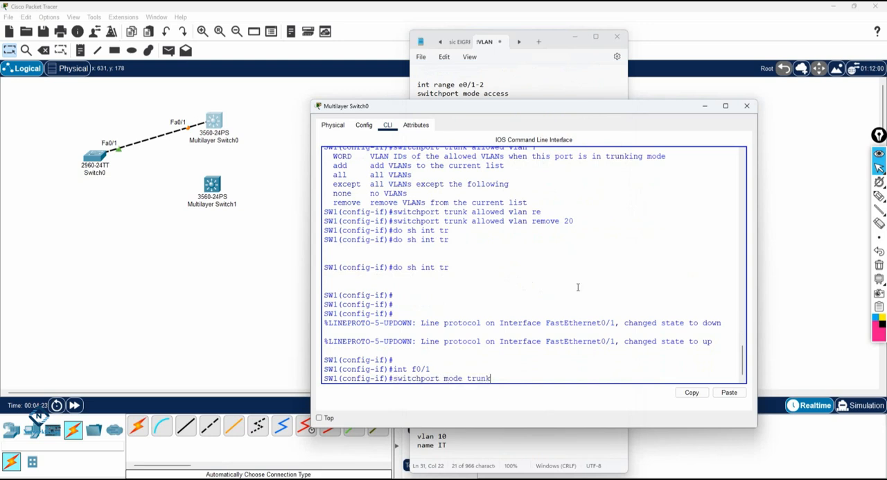
key("Return")
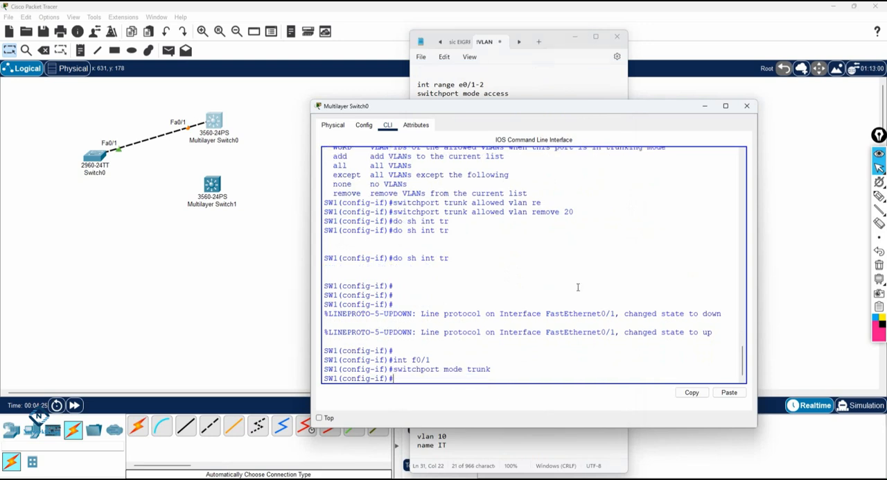
Set the trunk encapsulation of interface f0/1 on SW1 to dot1q again
type("w")
key("Tab")
type("tr")
key("Tab")
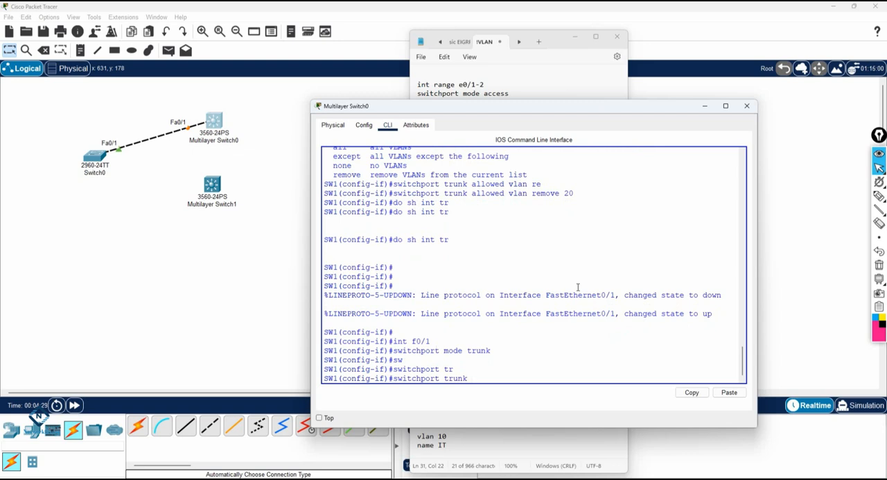
type("en")
key("Tab")
type("do")
key("Tab")
key("Return")
Reapply trunk mode to interface f0/1 on SW1
type("s")
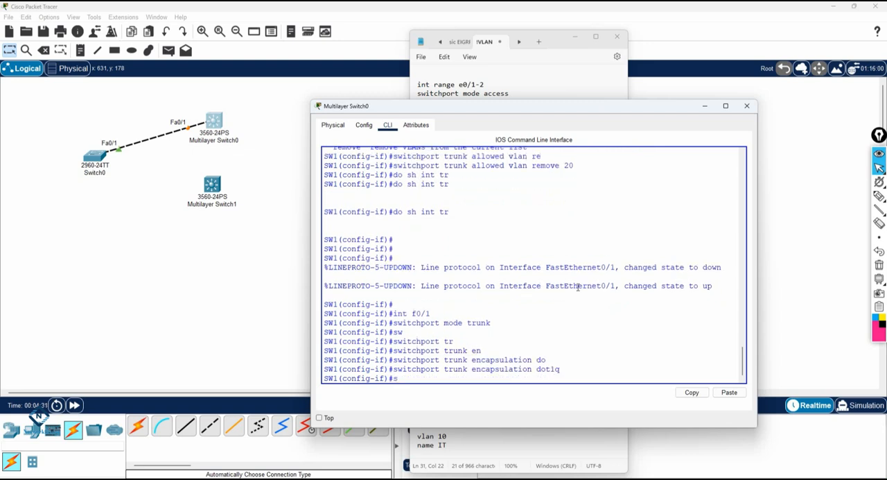
type("w")
key("Tab")
type("tr")
key("Tab")
key("BackSpace")
key("BackSpace")
key("BackSpace")
key("BackSpace")
key("BackSpace")
type("mo")
key("Tab")
type("tr")
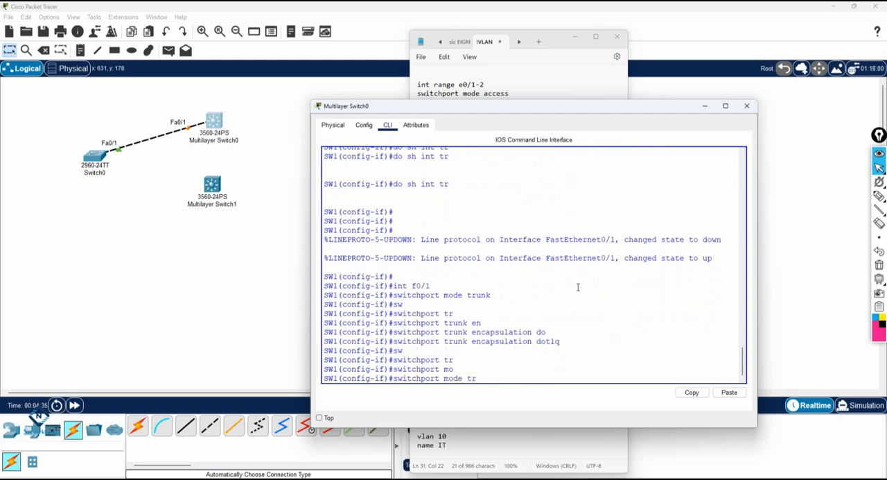
key("Tab")
key("Return")
Leave configuration mode on SW1, show the interface trunk status and review the earlier VLAN and trunk commands
key("ctrl+z")
key("Return")
key("Return")
type("s")
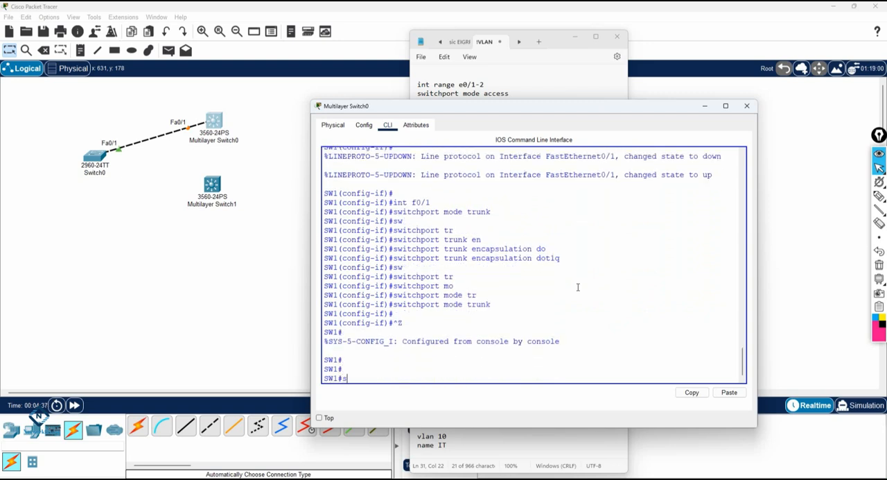
type("h int tr")
key("Tab")
key("Return")
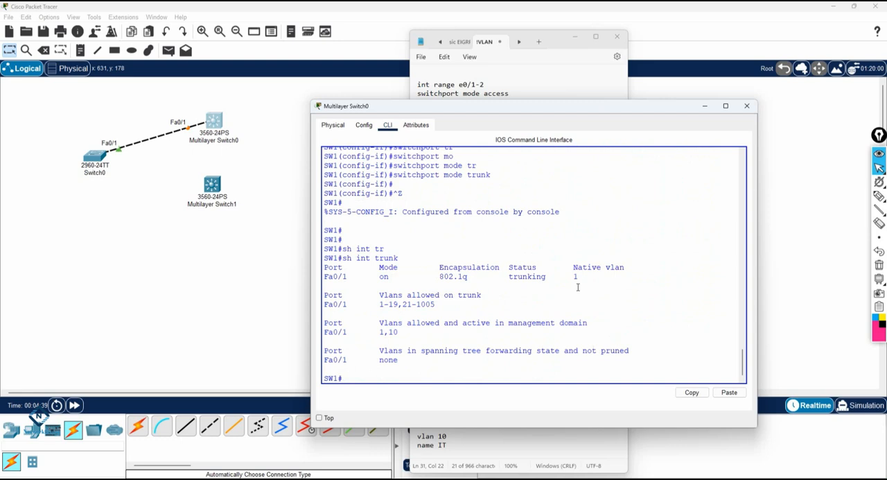
left_click(399, 333)
scroll(493, 282, "up", 10)
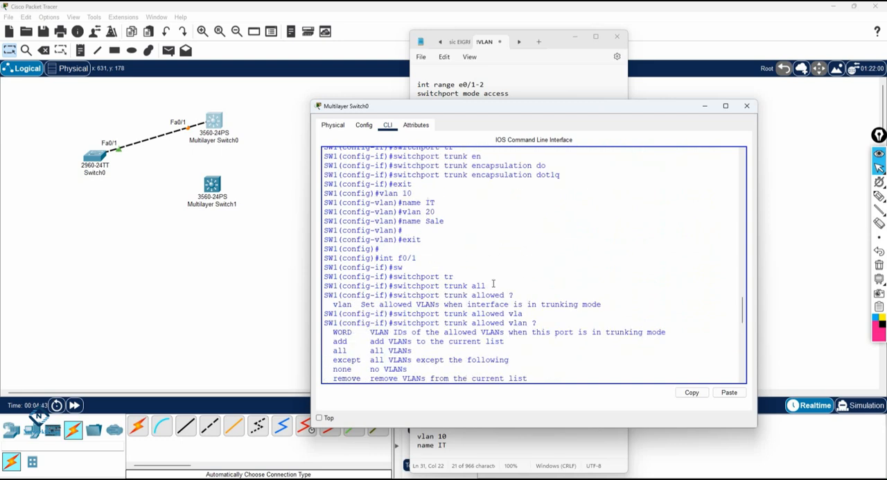
scroll(608, 323, "up", 10)
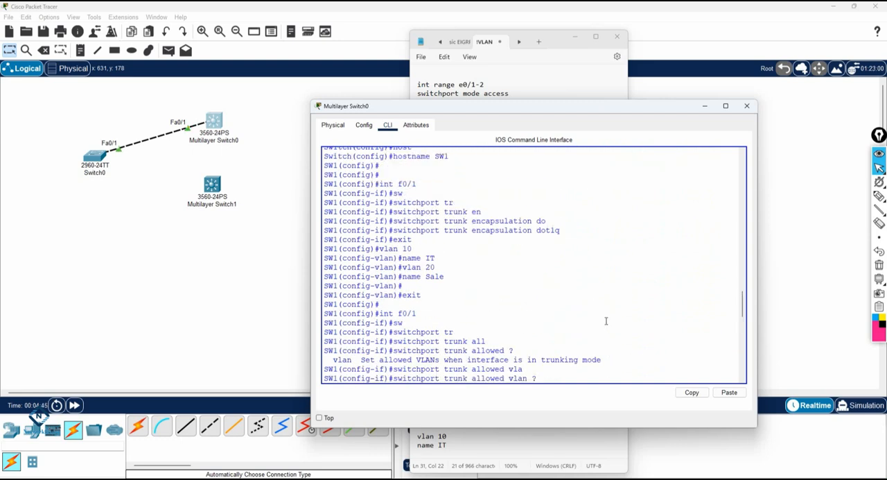